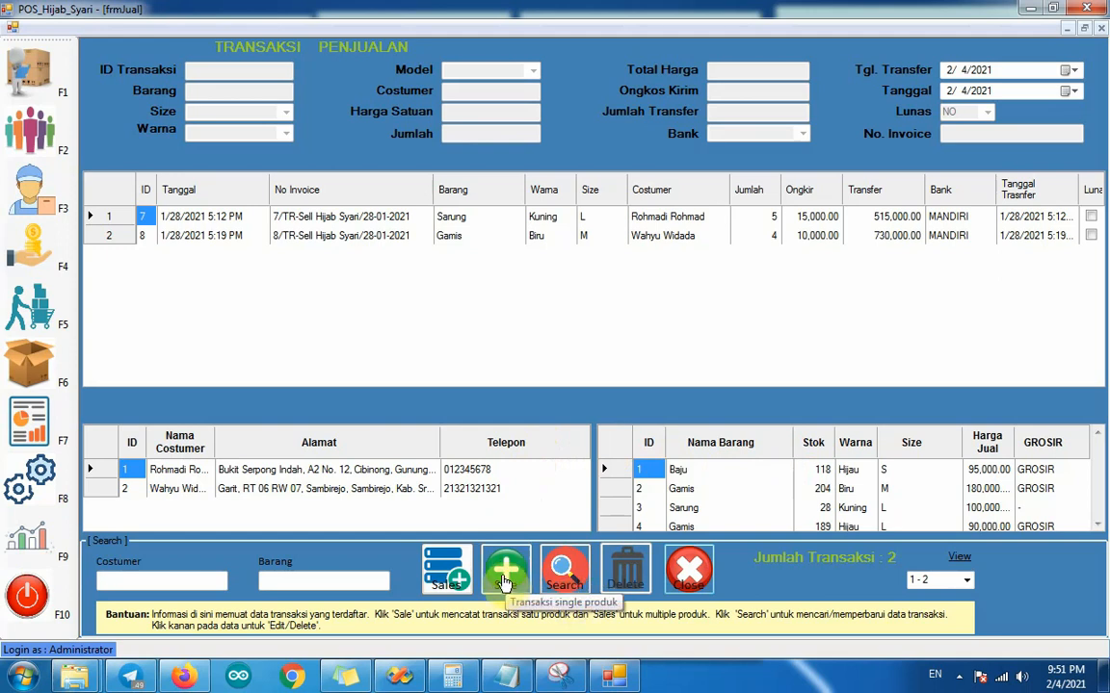
# Step: Start a single-product sale, search the customers for "r" and load the matching customer into the transaction
pyautogui.click(506, 581)
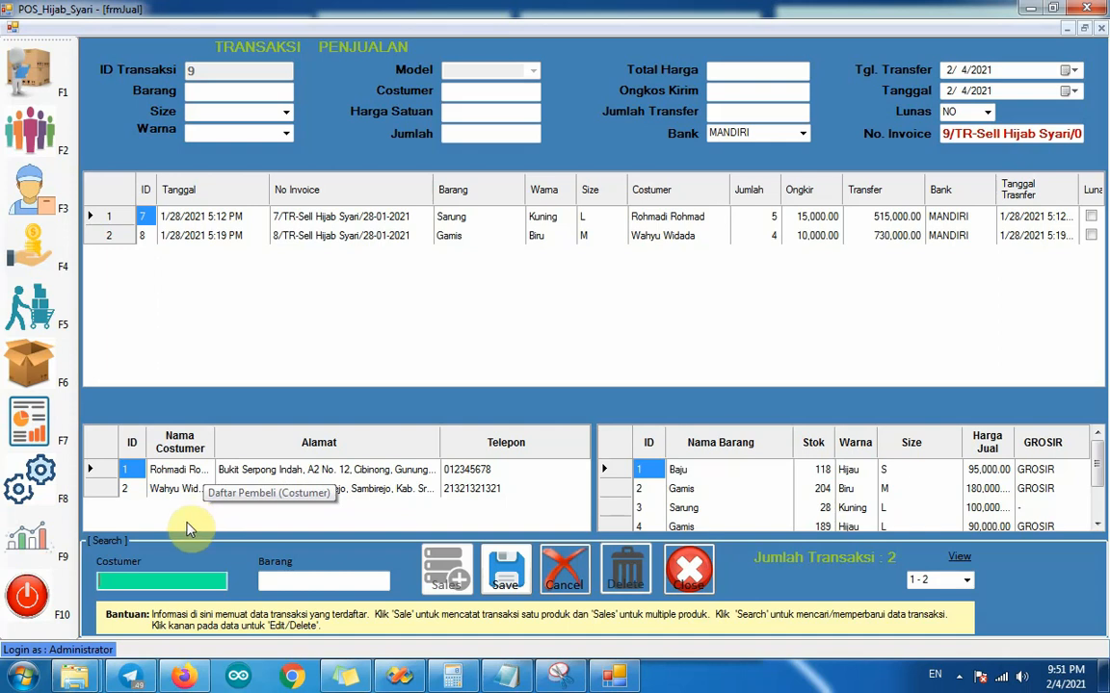
pyautogui.write('r')
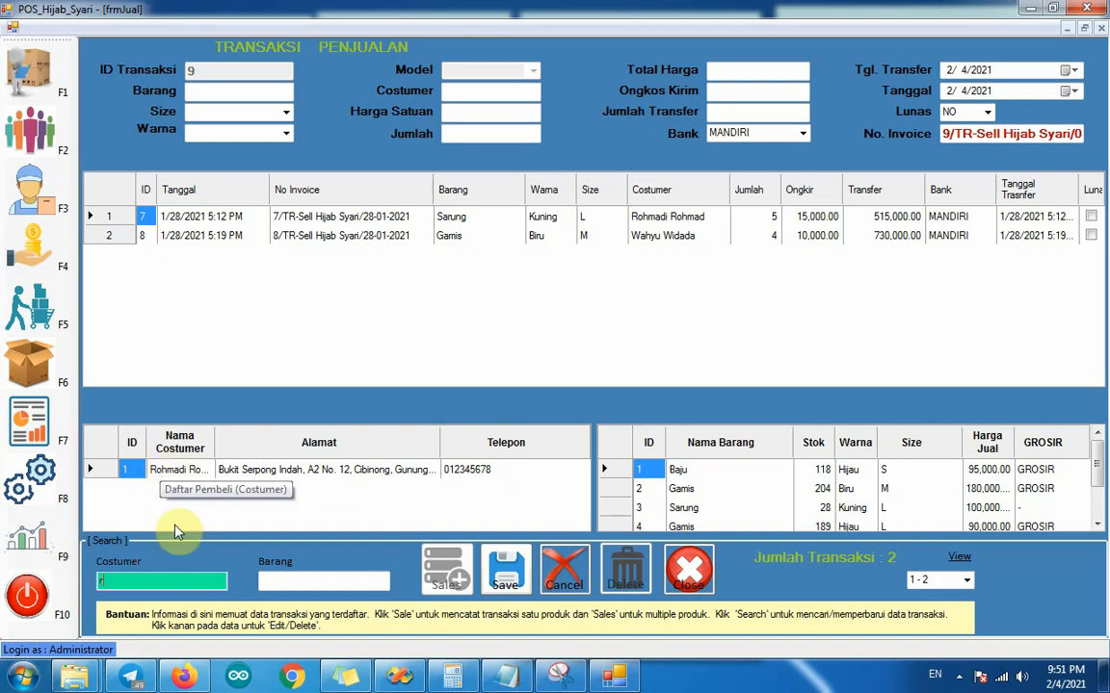
pyautogui.click(185, 473)
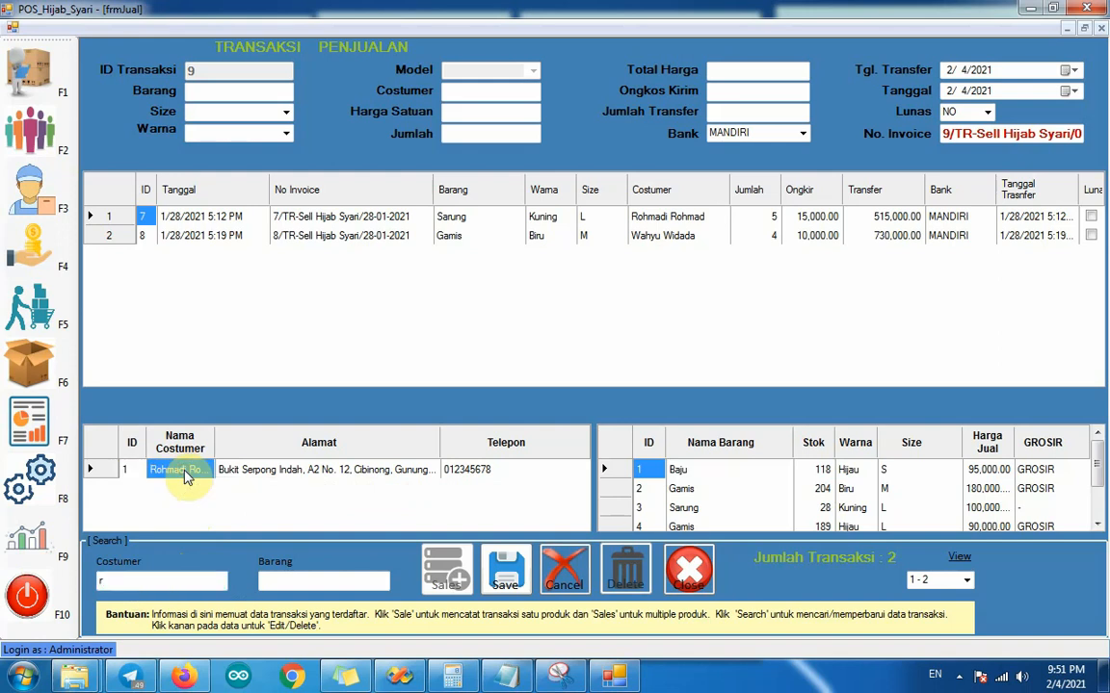
pyautogui.rightClick(188, 479)
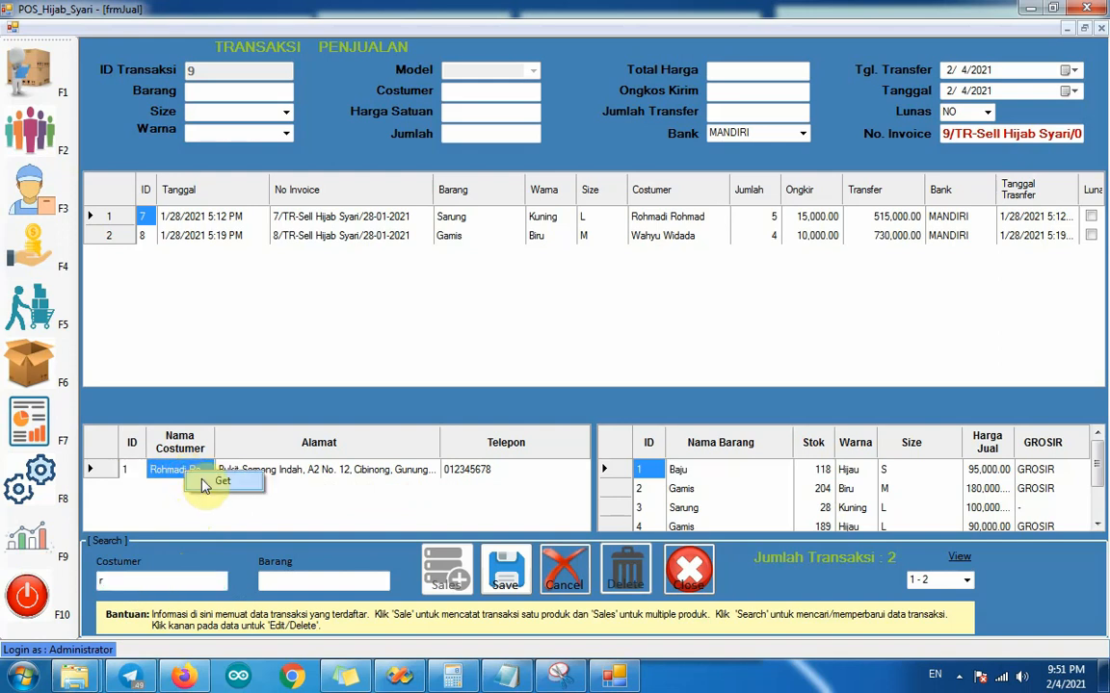
pyautogui.click(204, 486)
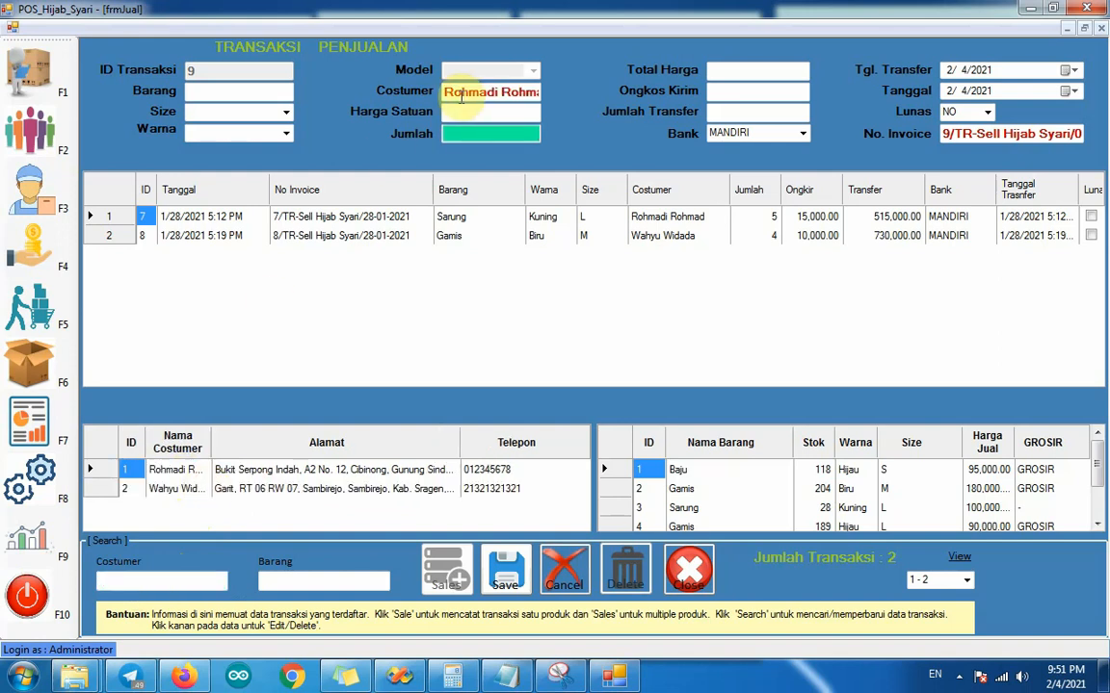
# Step: Search the products for "g" and load the Gamis in Biru, size M, into the sale
pyautogui.click(690, 476)
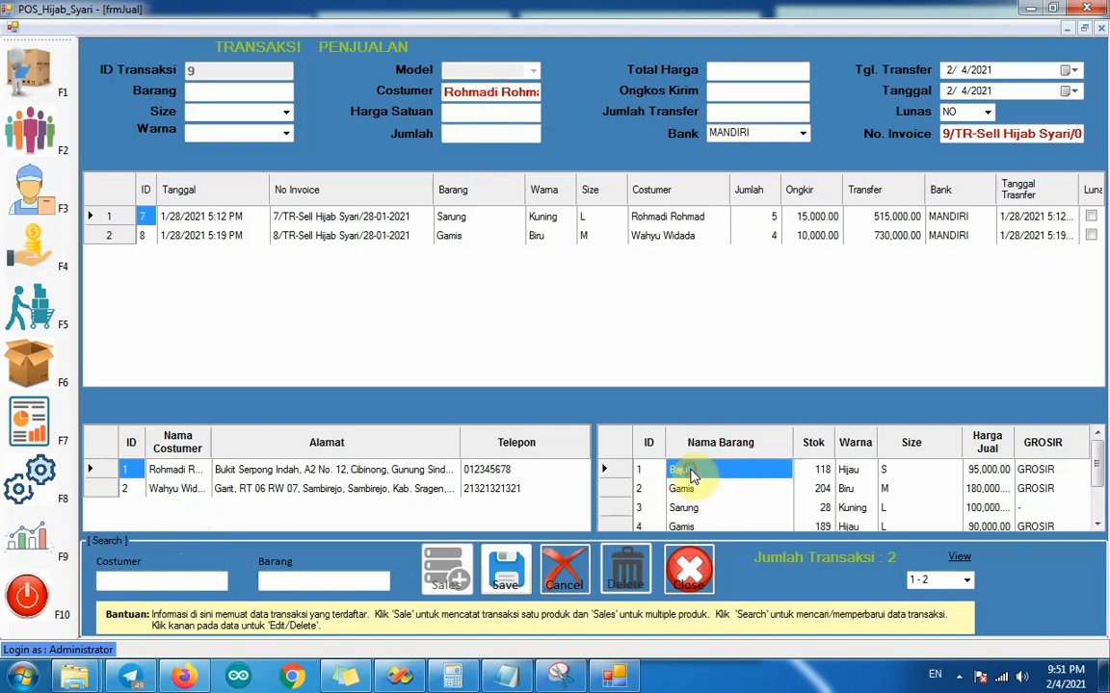
pyautogui.click(341, 583)
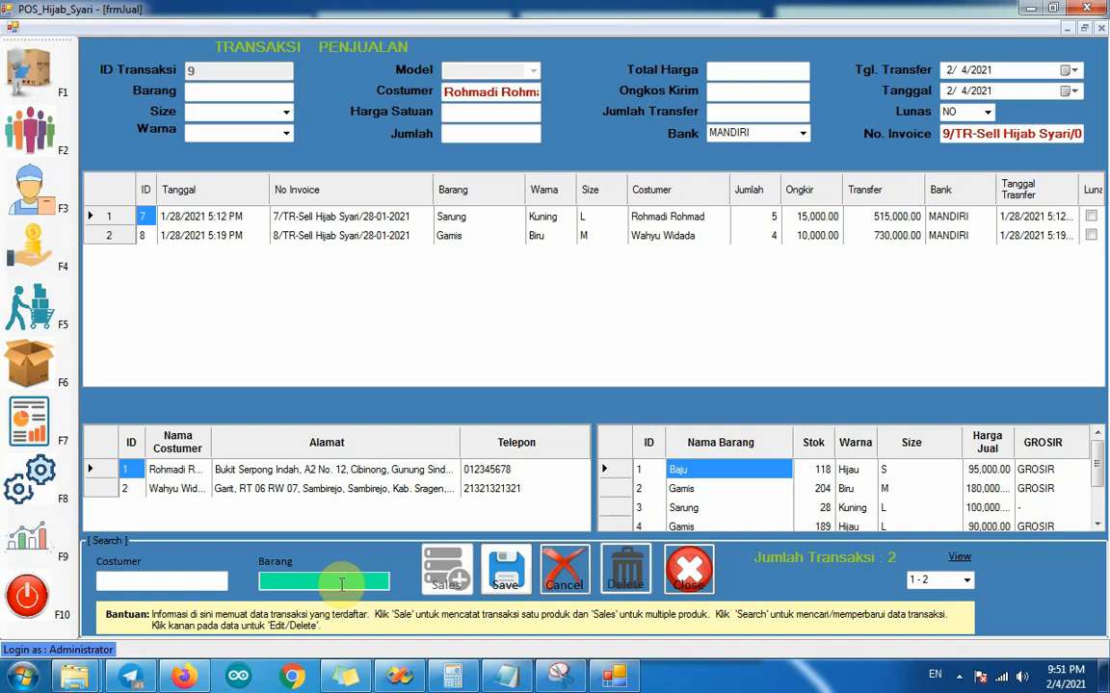
pyautogui.write('g')
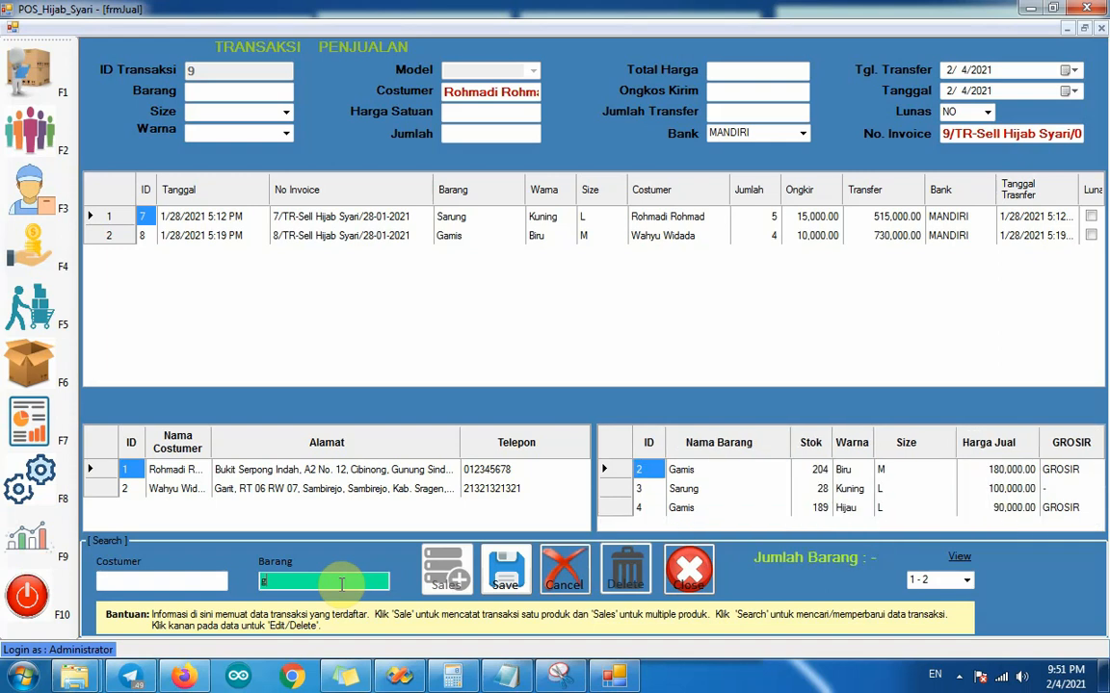
pyautogui.click(691, 472)
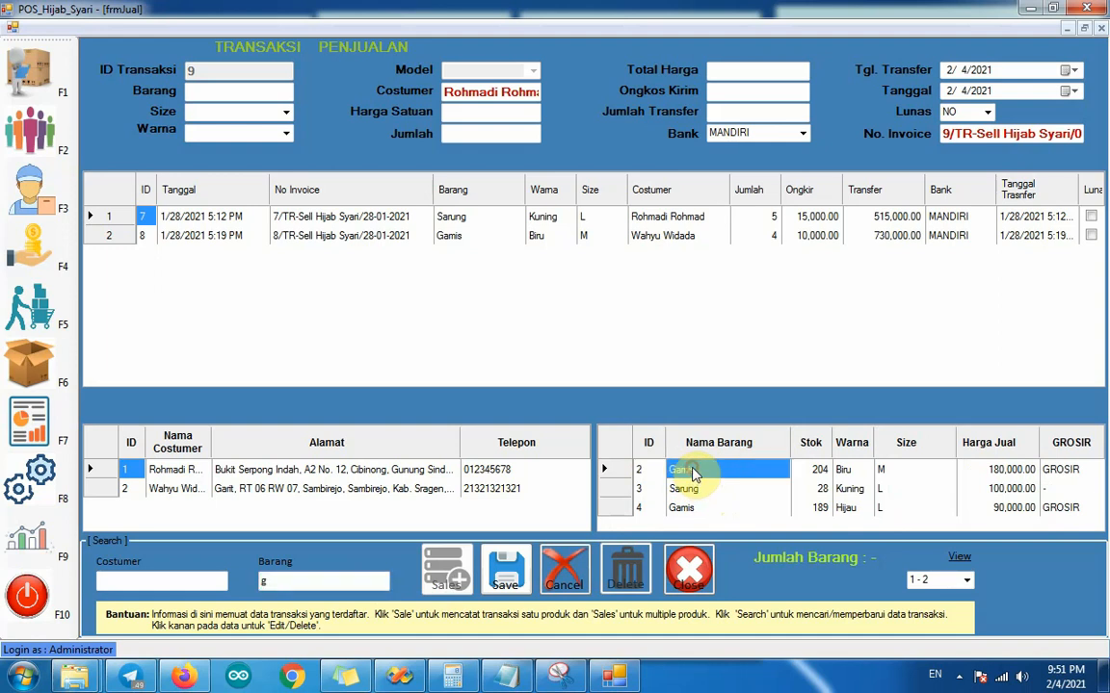
pyautogui.rightClick(691, 472)
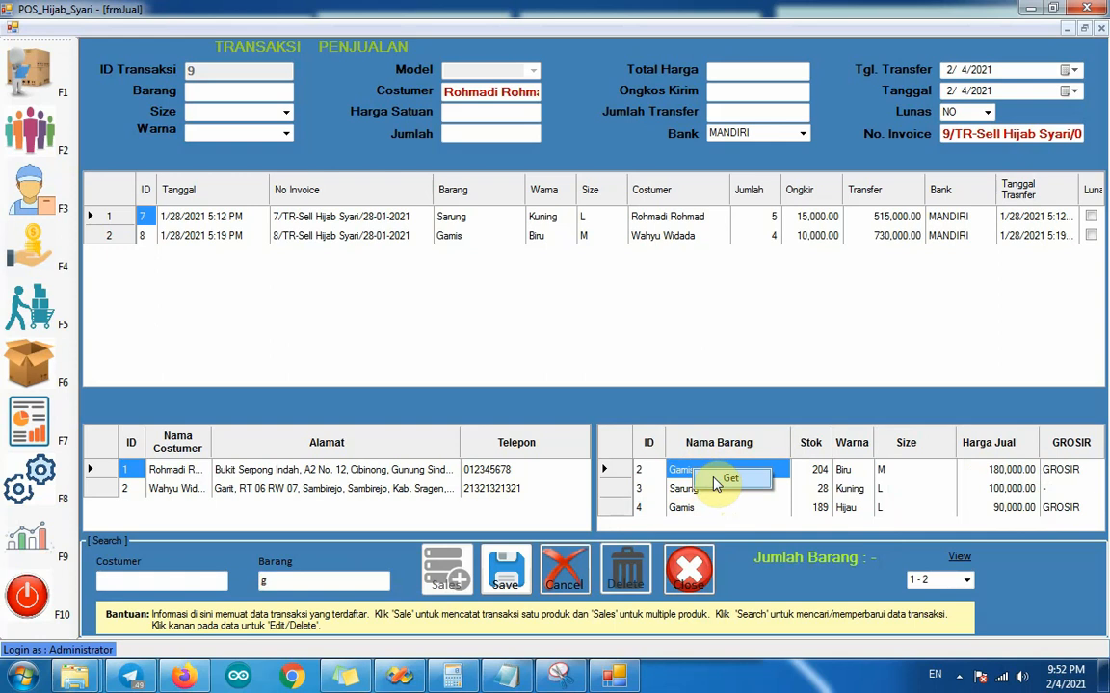
pyautogui.click(716, 483)
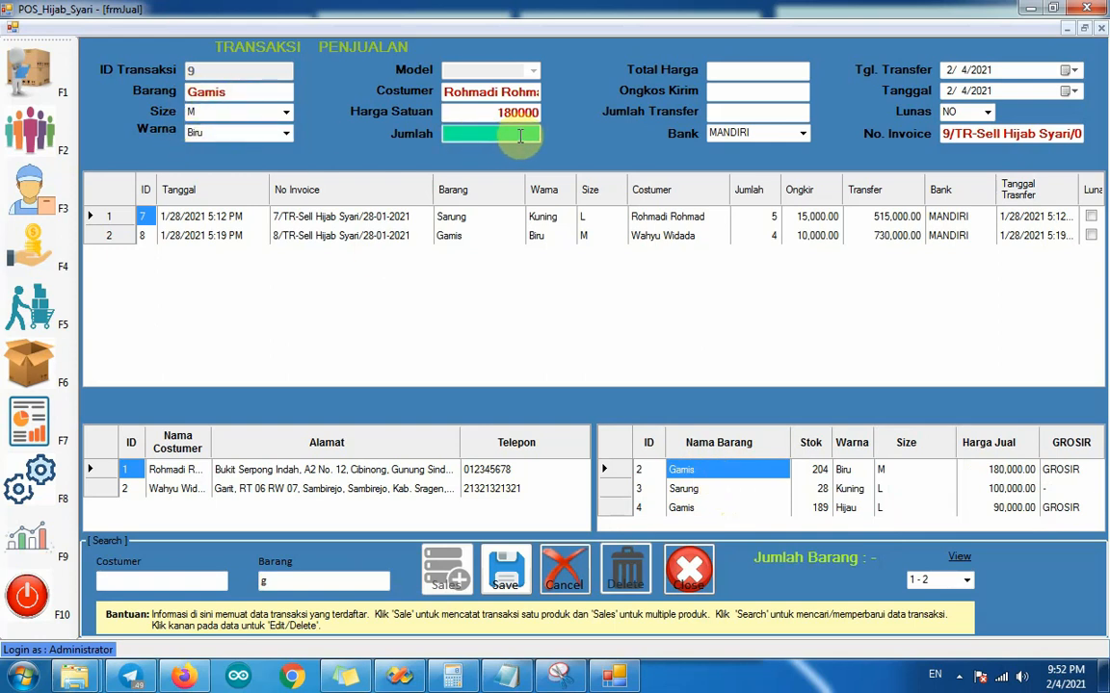
# Step: Set the sale's quantity to 1 and shipping cost to 10000, and save the transaction
pyautogui.write('1')
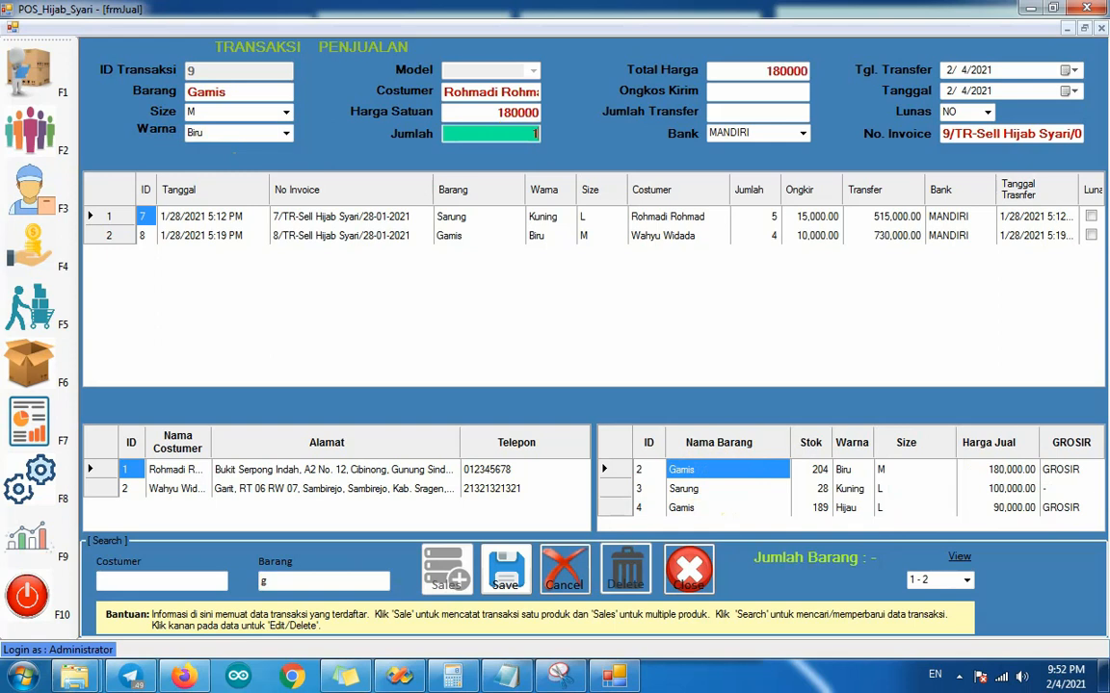
pyautogui.click(750, 93)
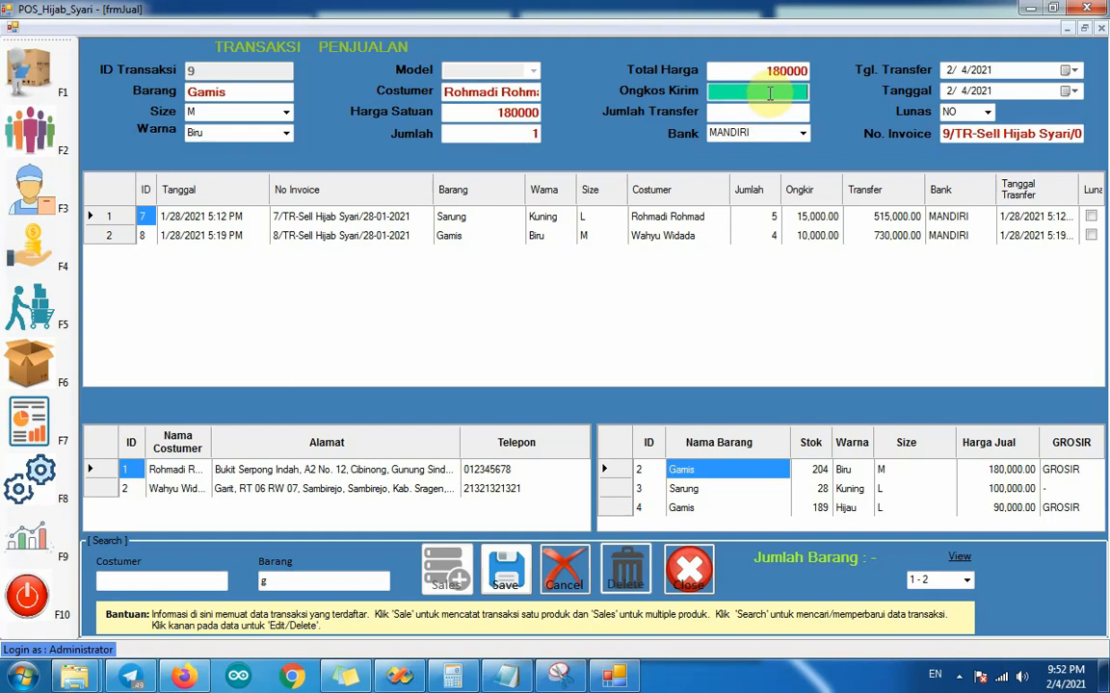
pyautogui.write('10000')
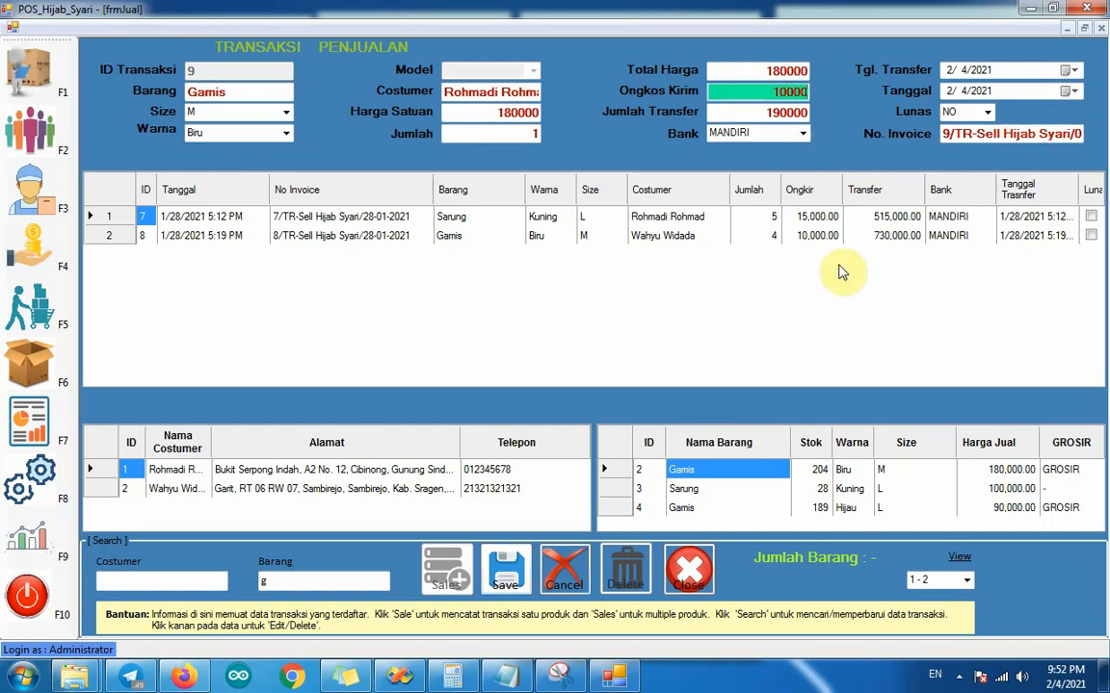
pyautogui.click(520, 559)
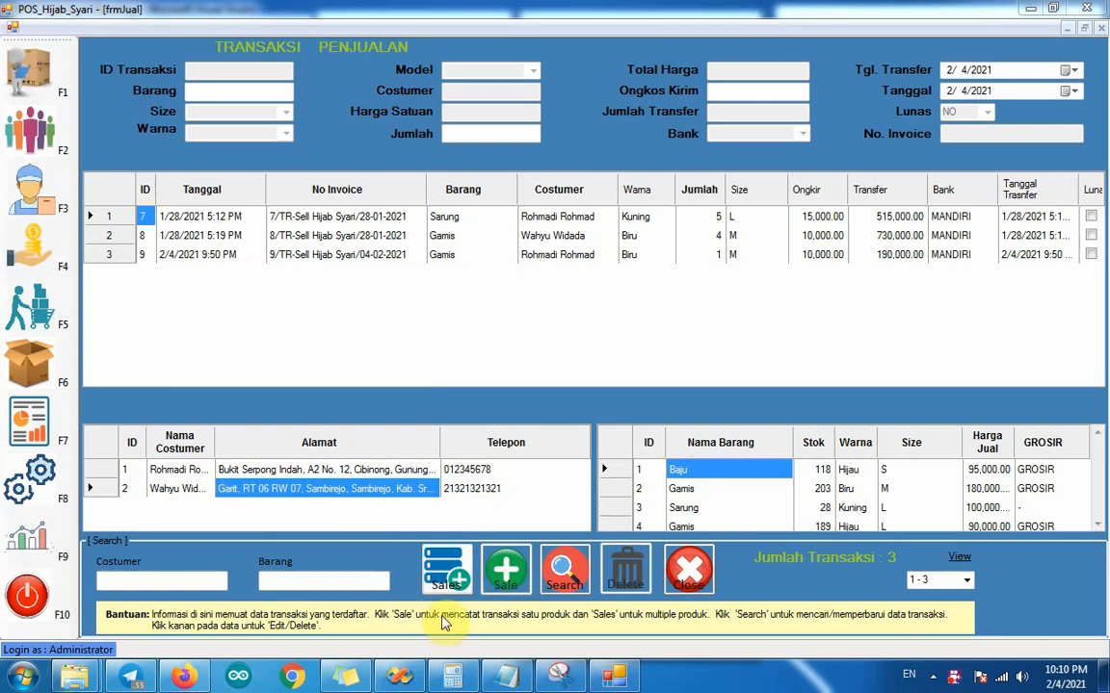
# Step: Start a multiple-product sale, search for the customer used in the previous sale by full name and load that customer
pyautogui.click(443, 563)
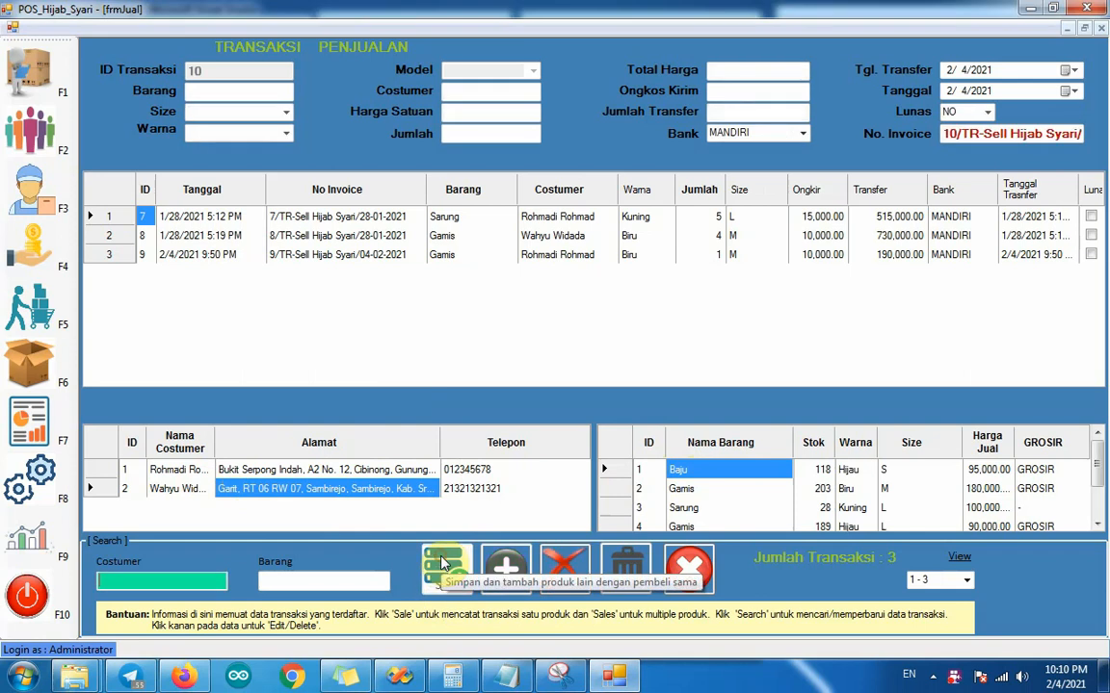
pyautogui.click(212, 582)
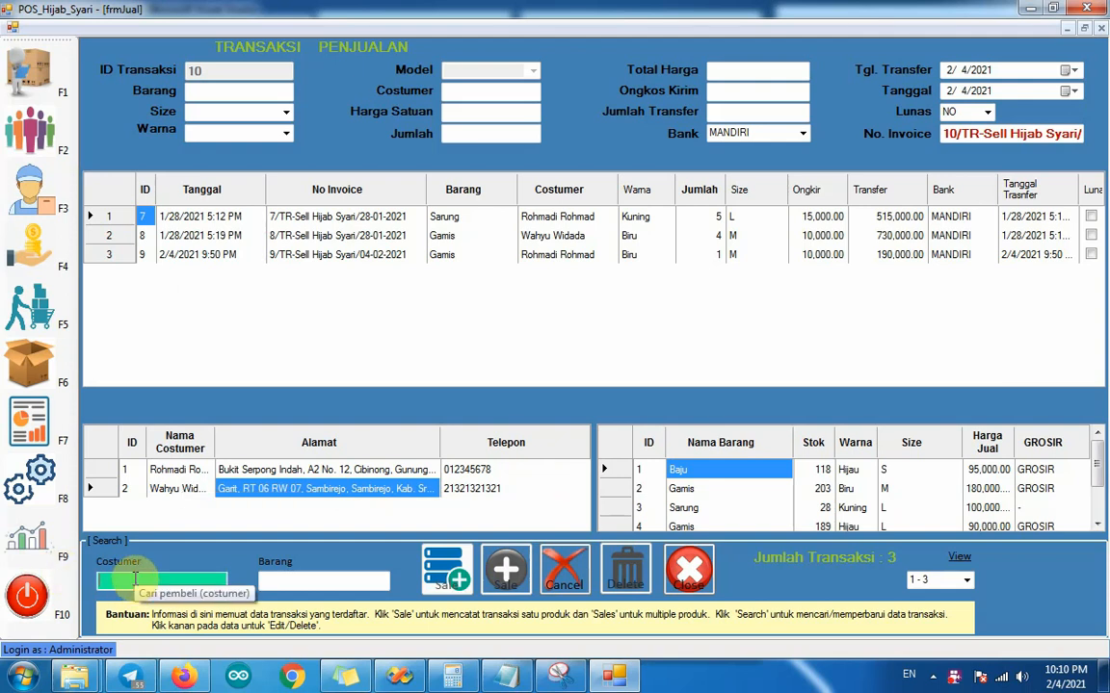
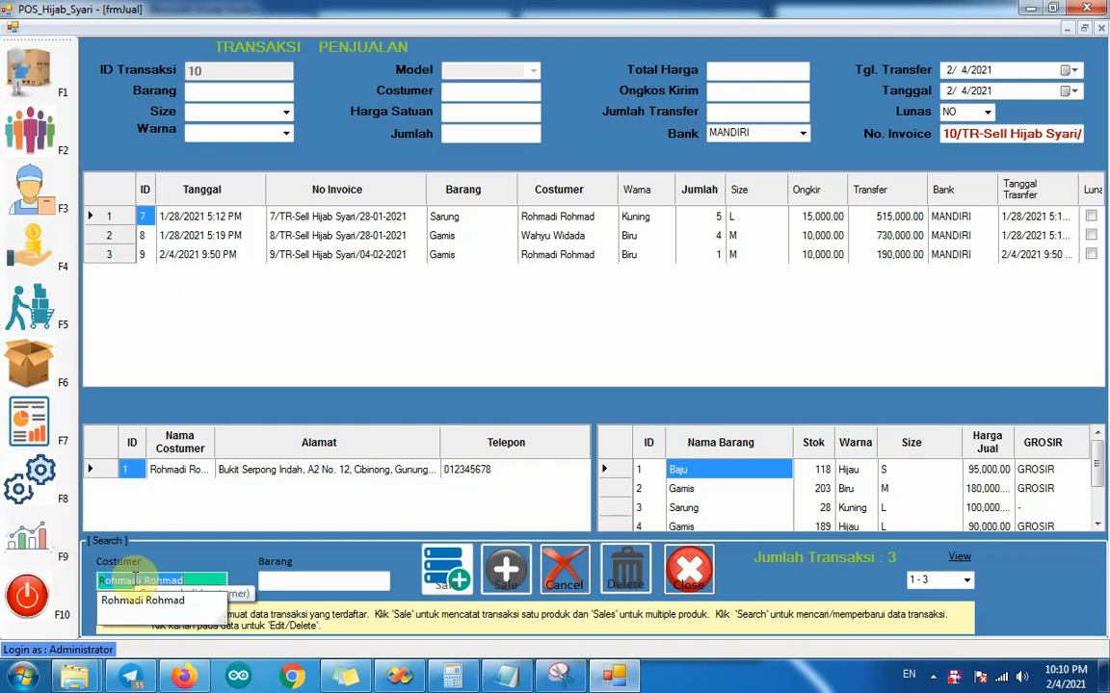
pyautogui.click(164, 475)
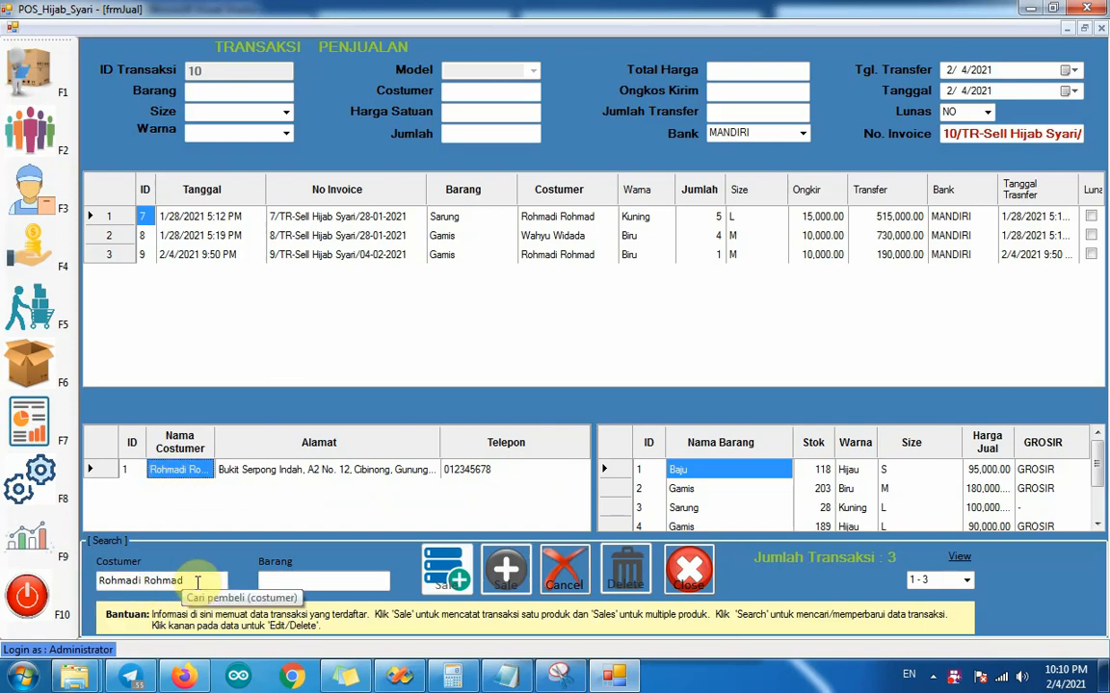
pyautogui.click(197, 580)
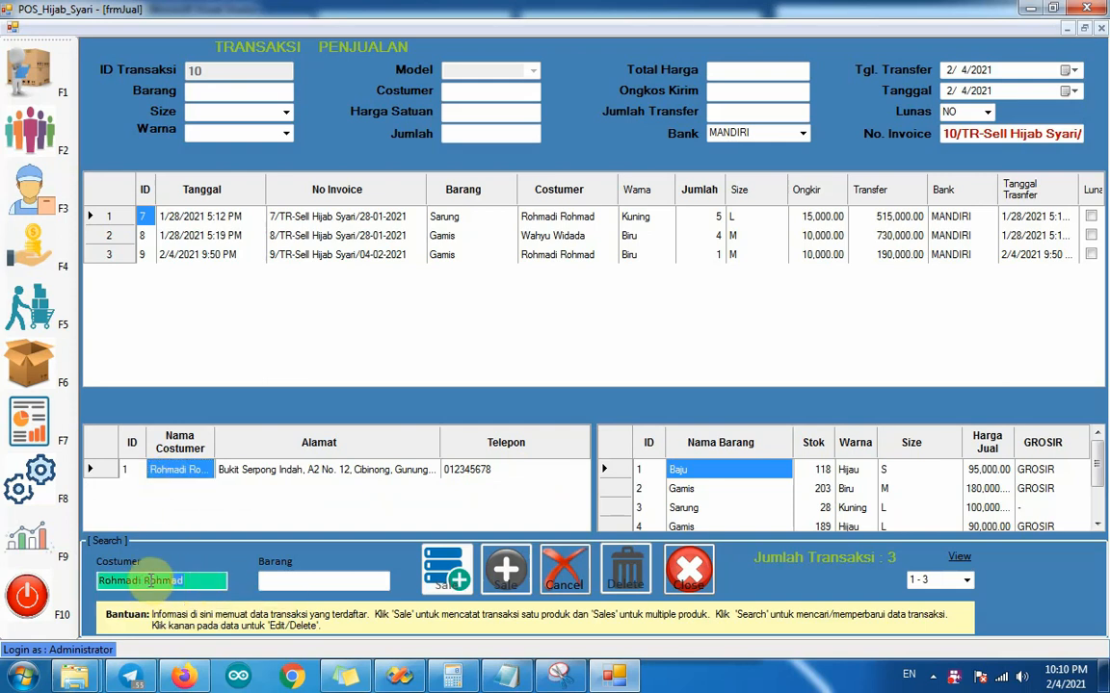
pyautogui.click(192, 469)
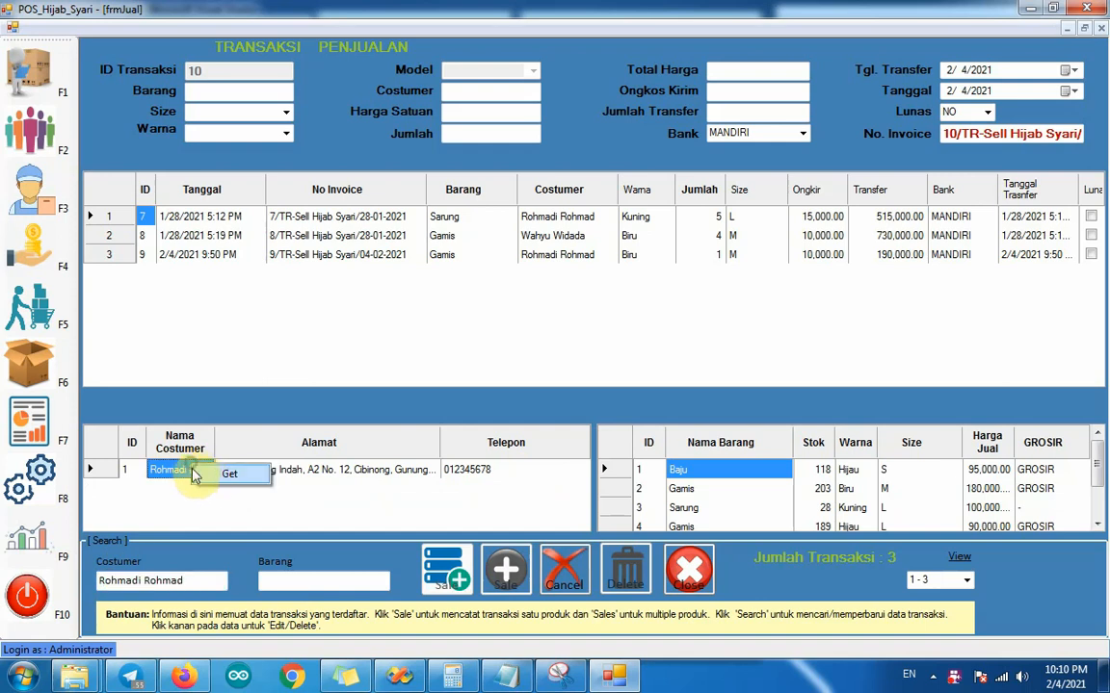
pyautogui.doubleClick(193, 469)
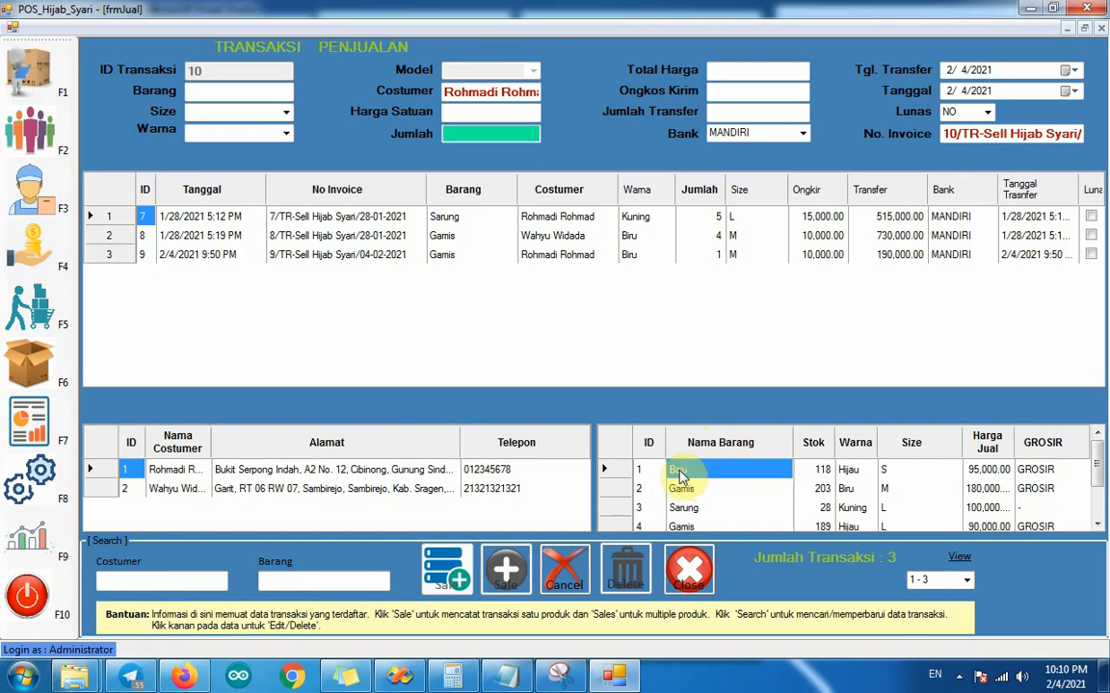
# Step: Search the products for "Gamis" and load the Biru, size M item into the multiple-product sale
pyautogui.click(295, 582)
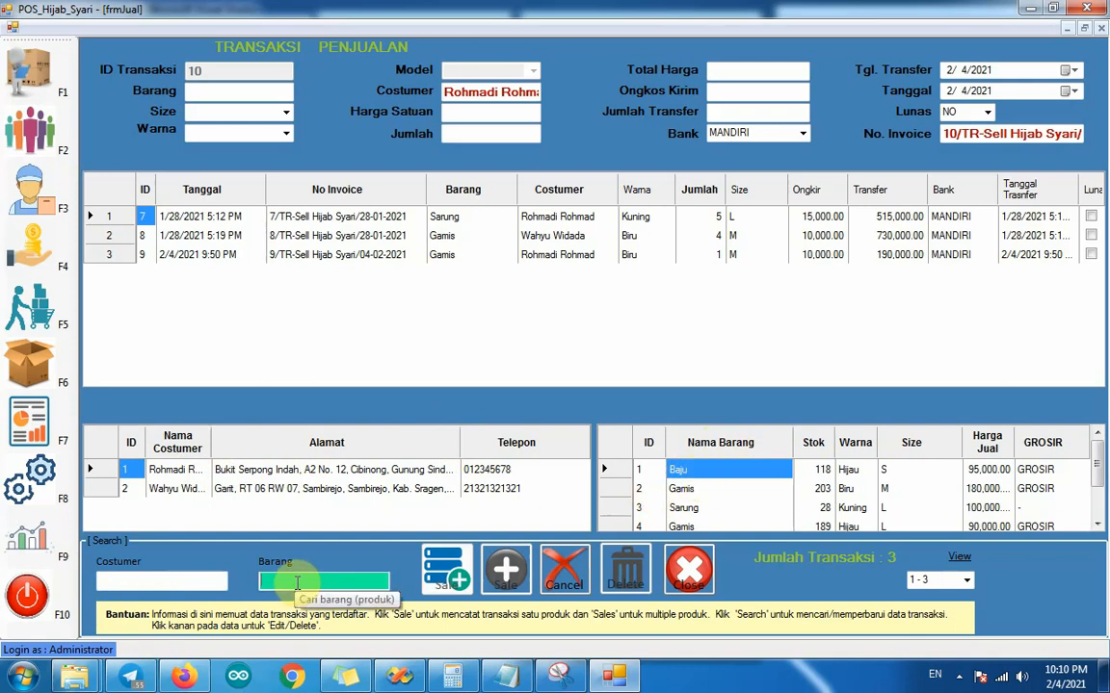
pyautogui.write('Gamis')
pyautogui.click(695, 472)
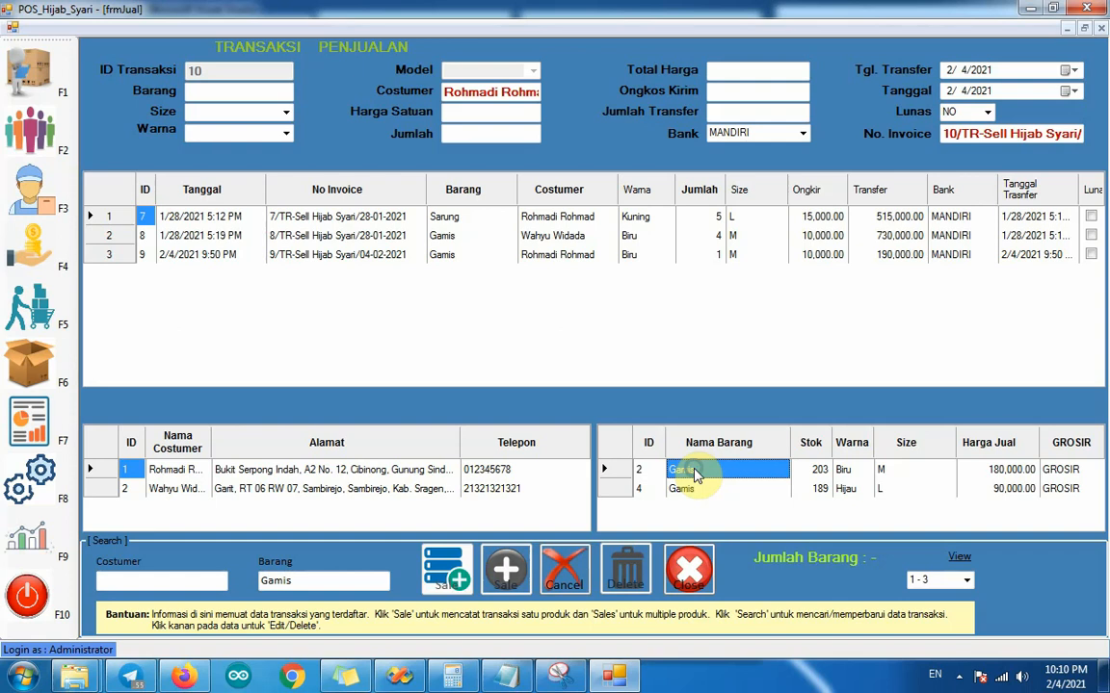
pyautogui.rightClick(696, 472)
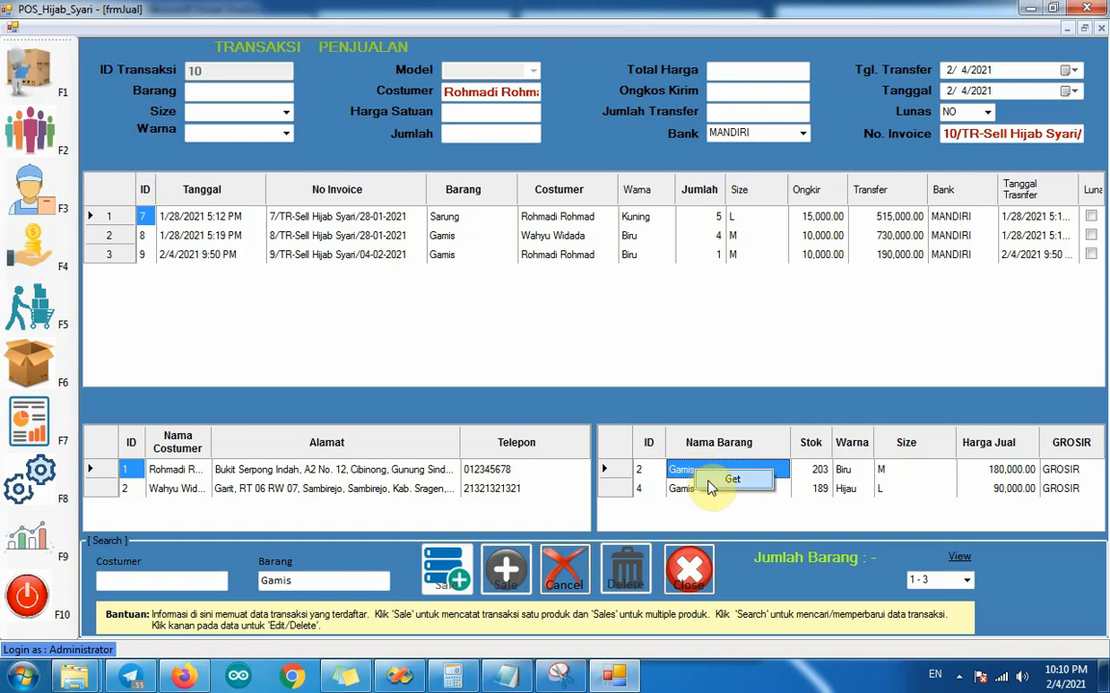
pyautogui.click(711, 482)
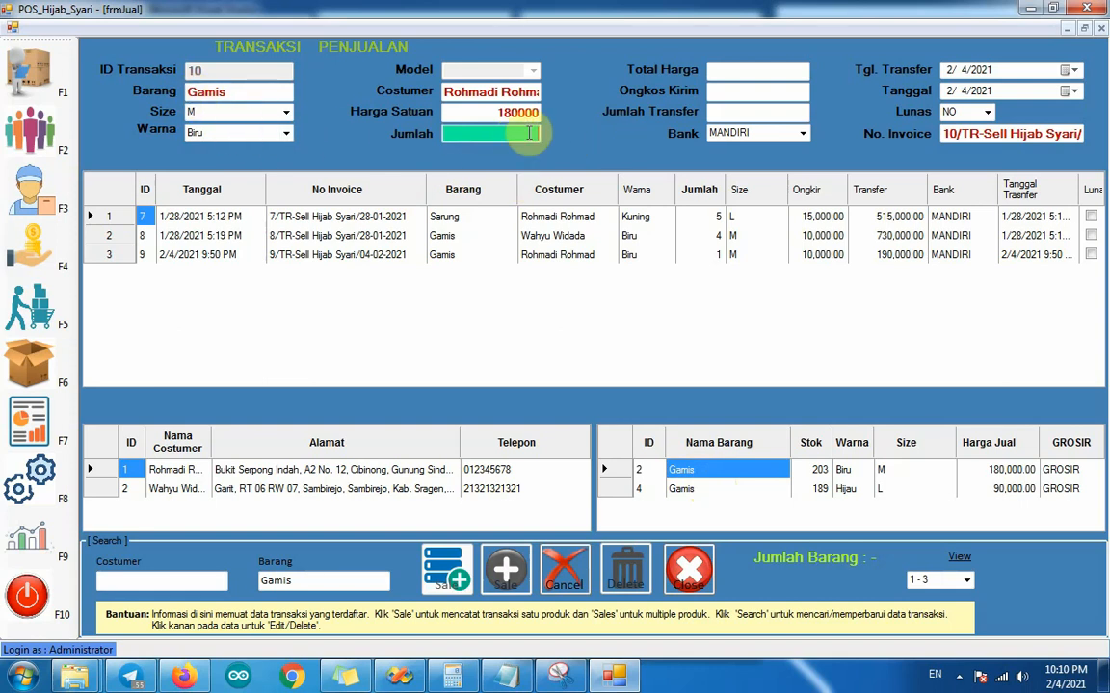
# Step: Set the Gamis quantity to 1 and shipping cost to 20000, and save it with the option to add another product
pyautogui.write('1')
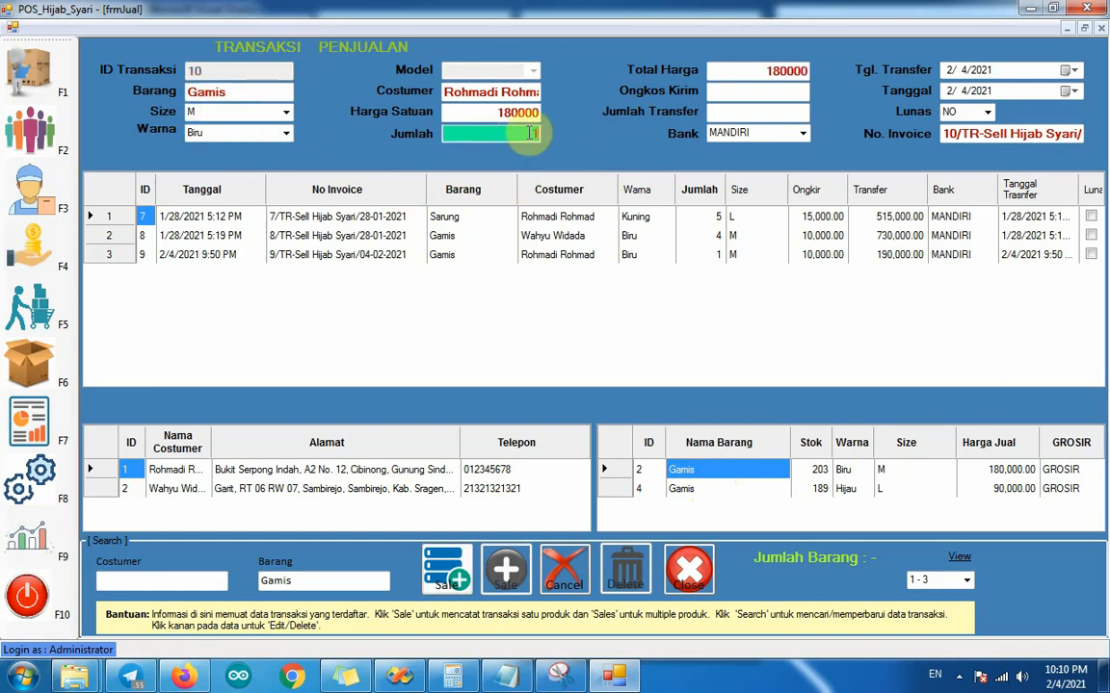
pyautogui.click(783, 97)
pyautogui.write('2')
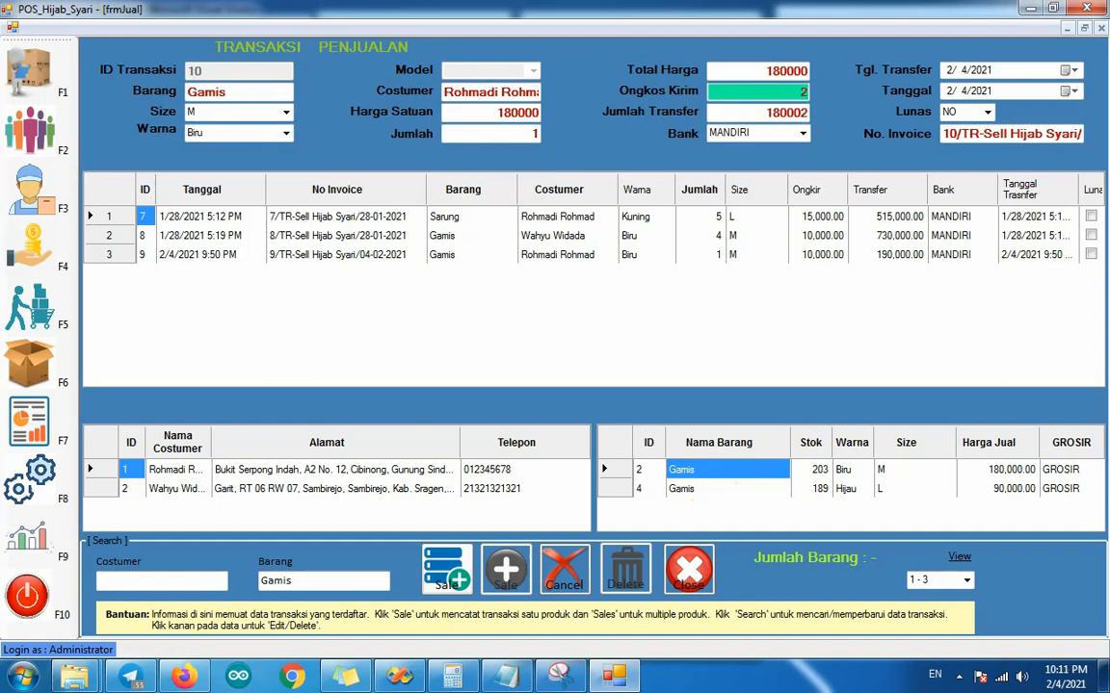
pyautogui.write('0000')
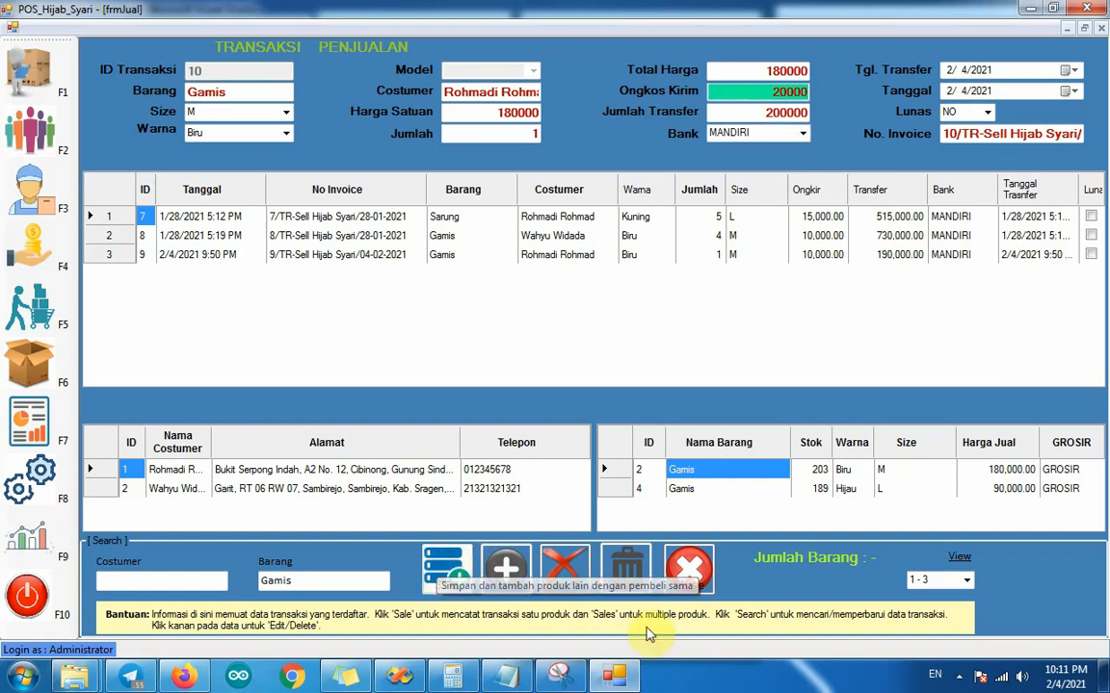
pyautogui.click(435, 561)
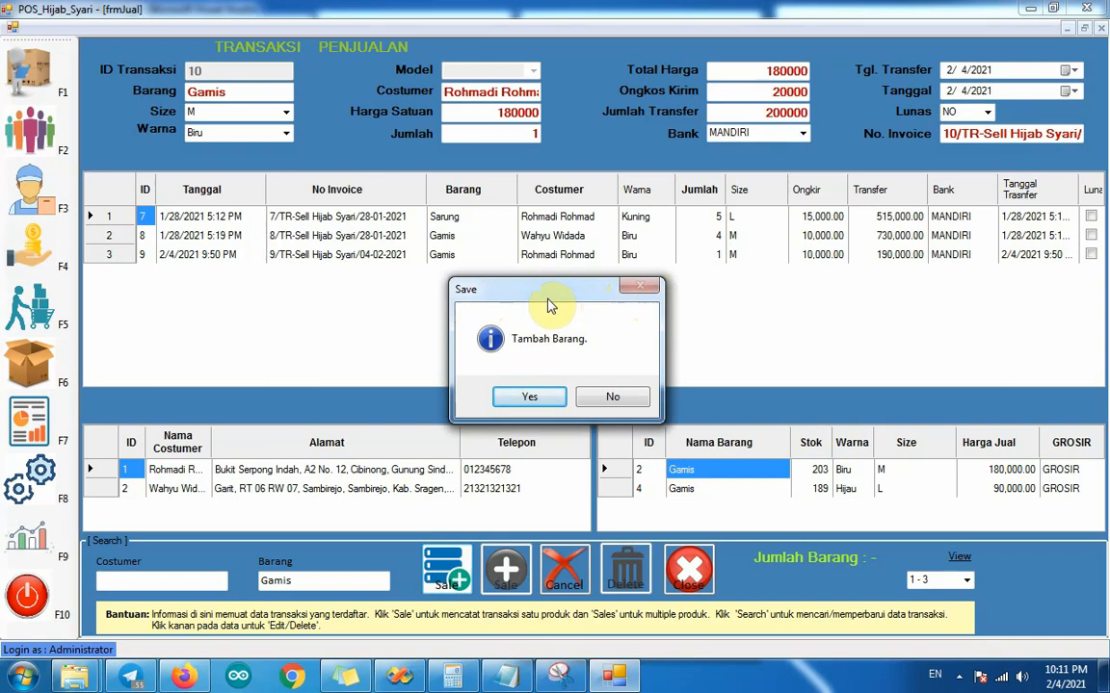
pyautogui.click(525, 397)
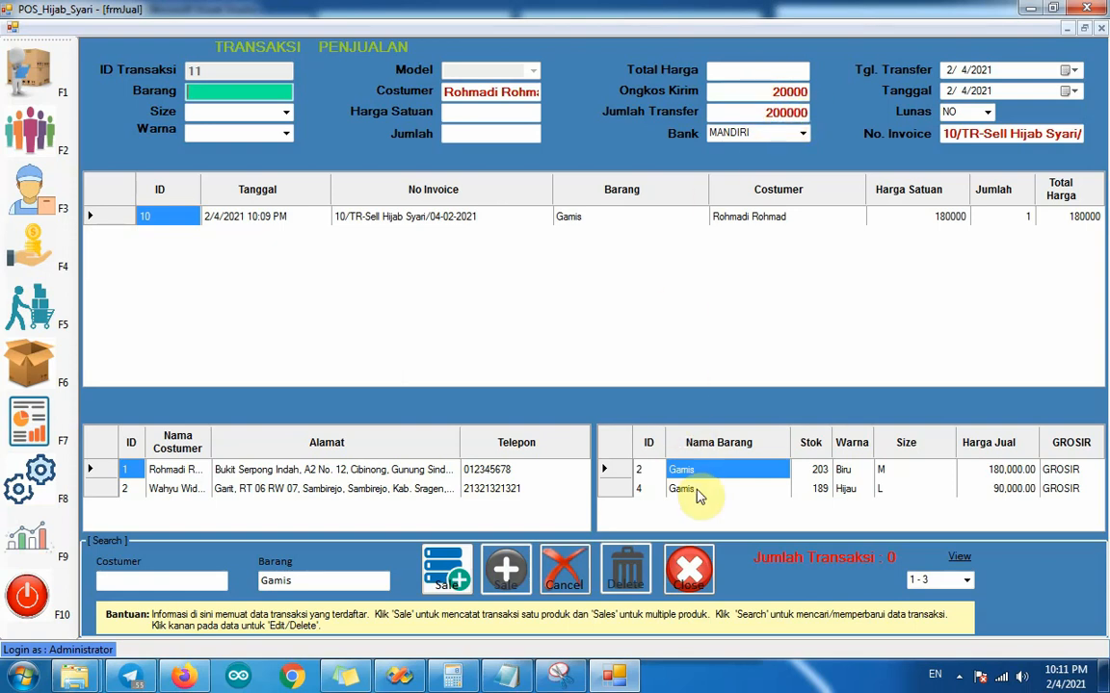
# Step: Clear the product search and load the Baju item, Hijau, size S, into the multiple-product sale
pyautogui.click(334, 579)
pyautogui.press('BackSpace')
pyautogui.press('BackSpace')
pyautogui.press('BackSpace')
pyautogui.press('BackSpace')
pyautogui.press('BackSpace')
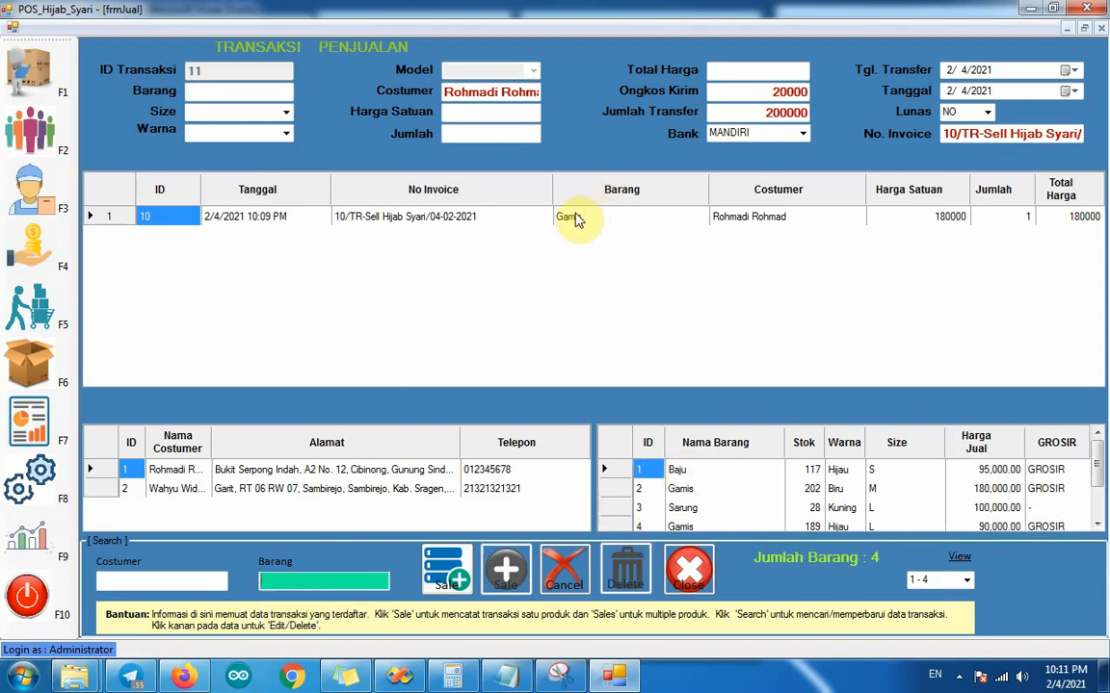
pyautogui.click(681, 474)
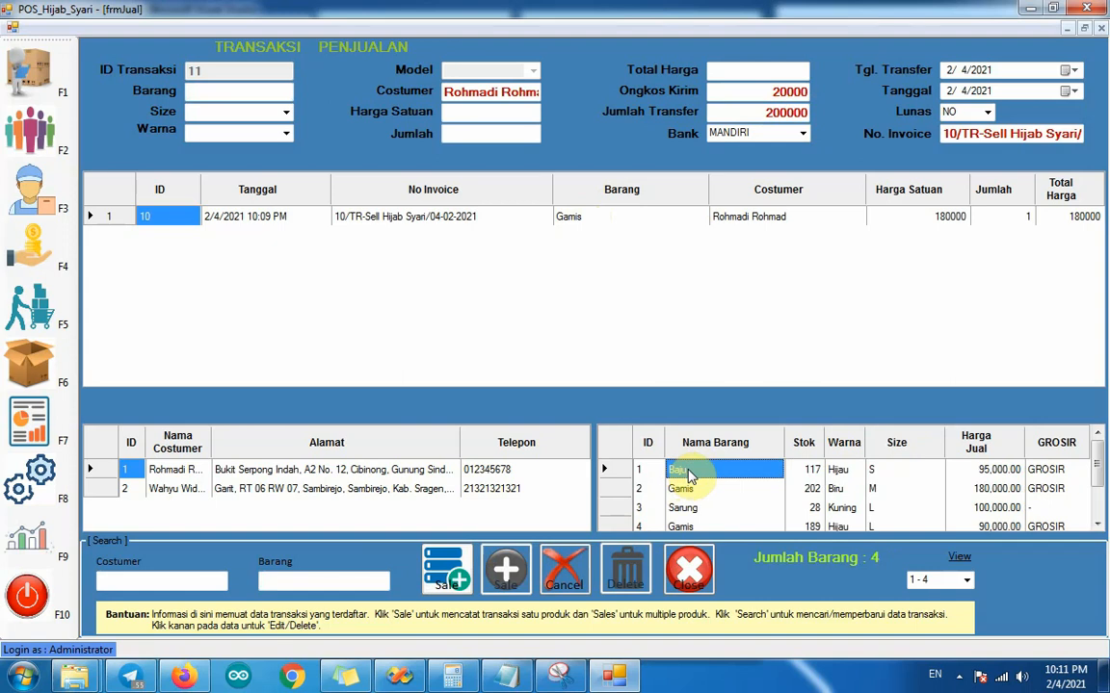
pyautogui.rightClick(689, 473)
pyautogui.click(706, 483)
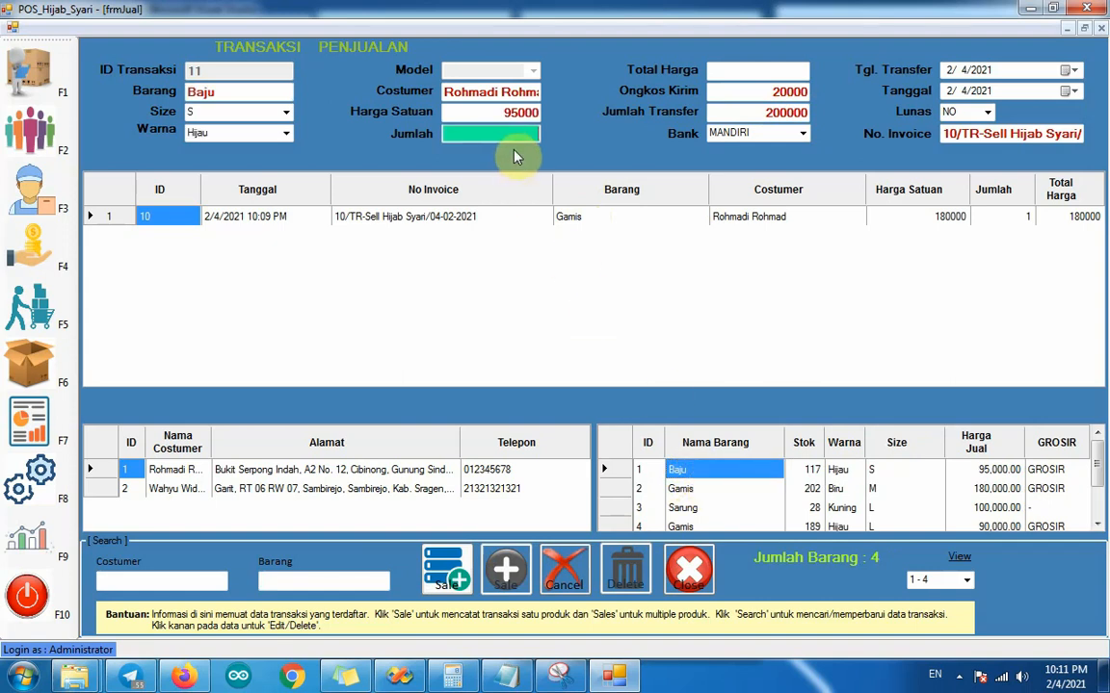
# Step: Set the Baju quantity to 1, keep the shipping cost at 20000, and save it with the option to add another product
pyautogui.click(775, 93)
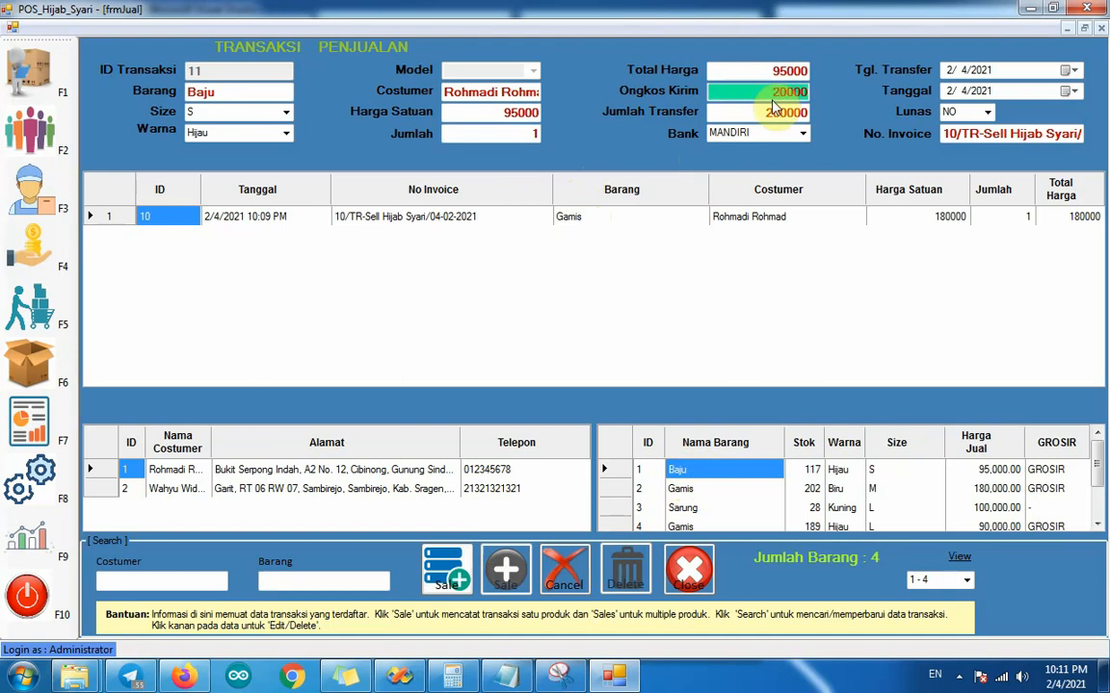
pyautogui.click(508, 565)
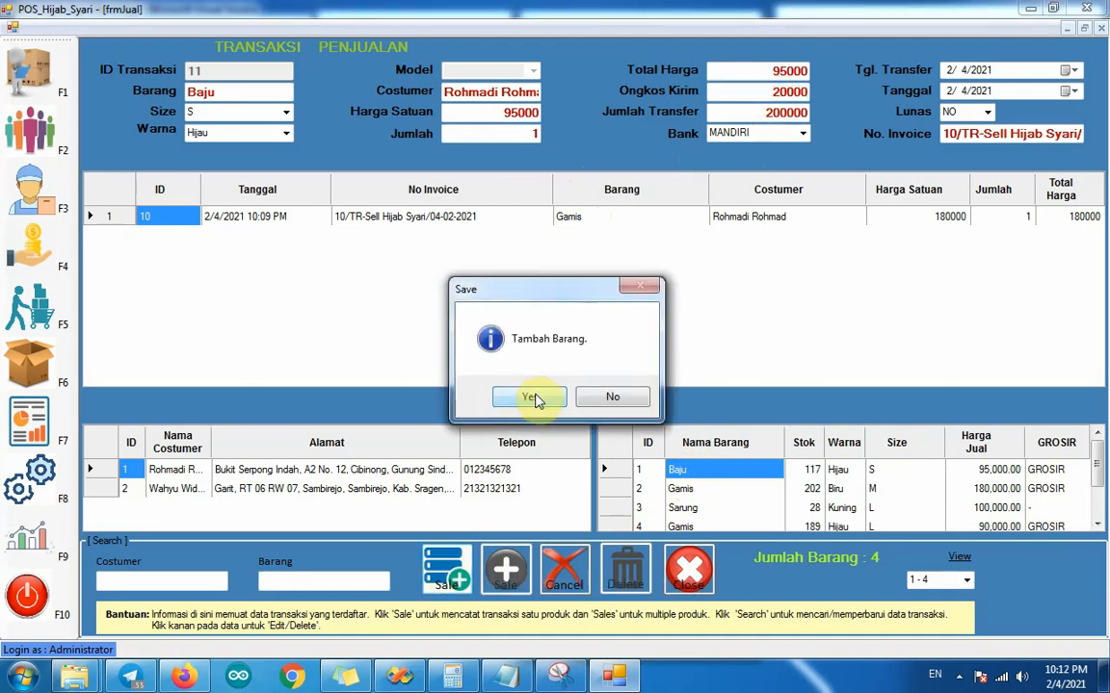
pyautogui.click(531, 398)
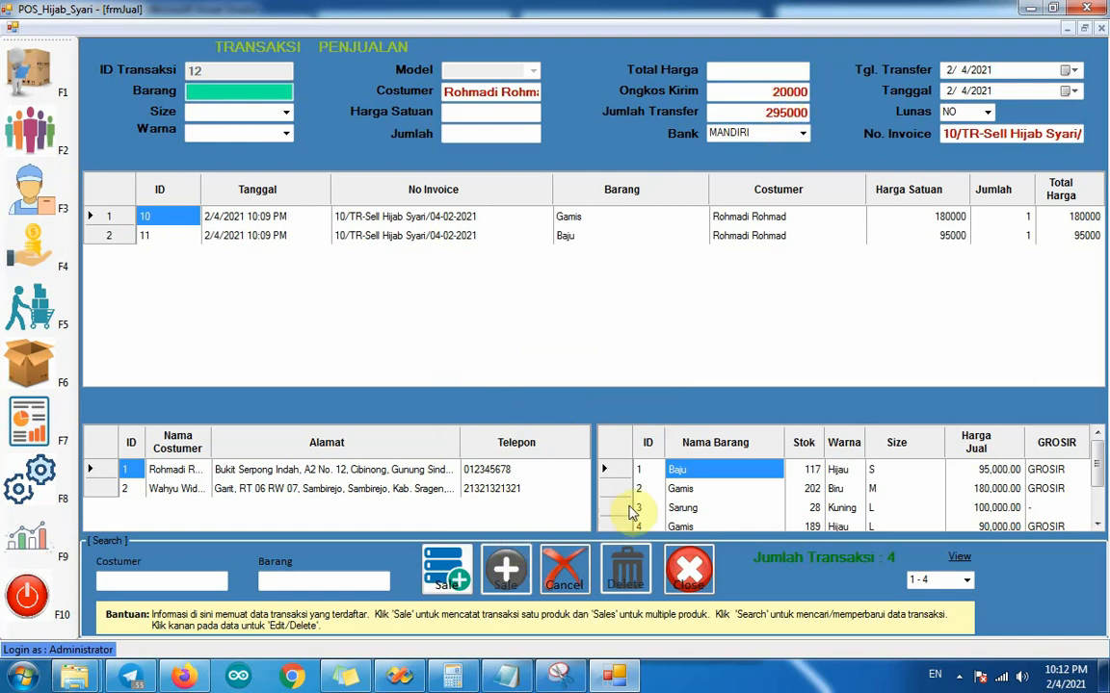
# Step: Load the Gamis item, Hijau, size L, with quantity 1 and save the sale without adding another product
pyautogui.click(685, 526)
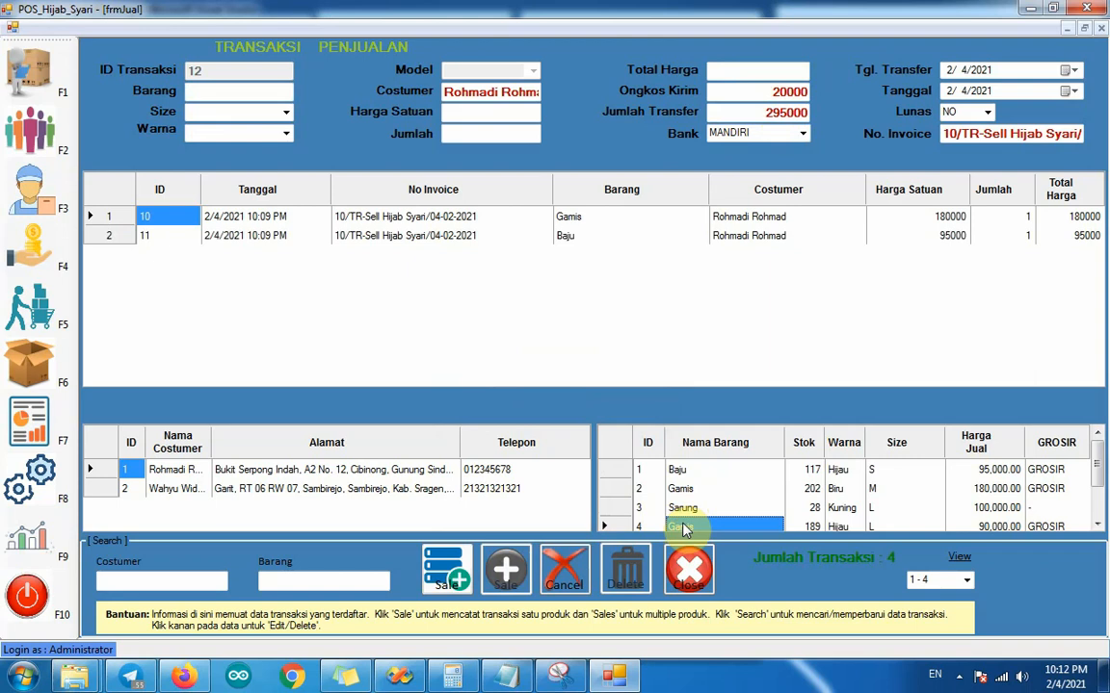
pyautogui.rightClick(682, 526)
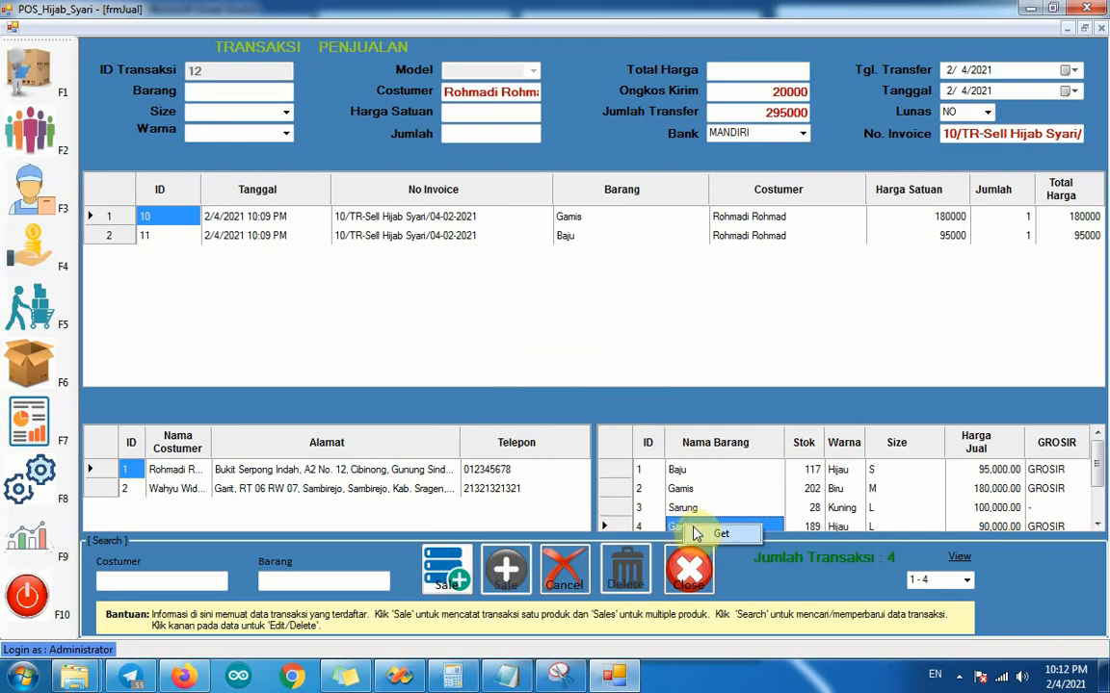
pyautogui.click(700, 531)
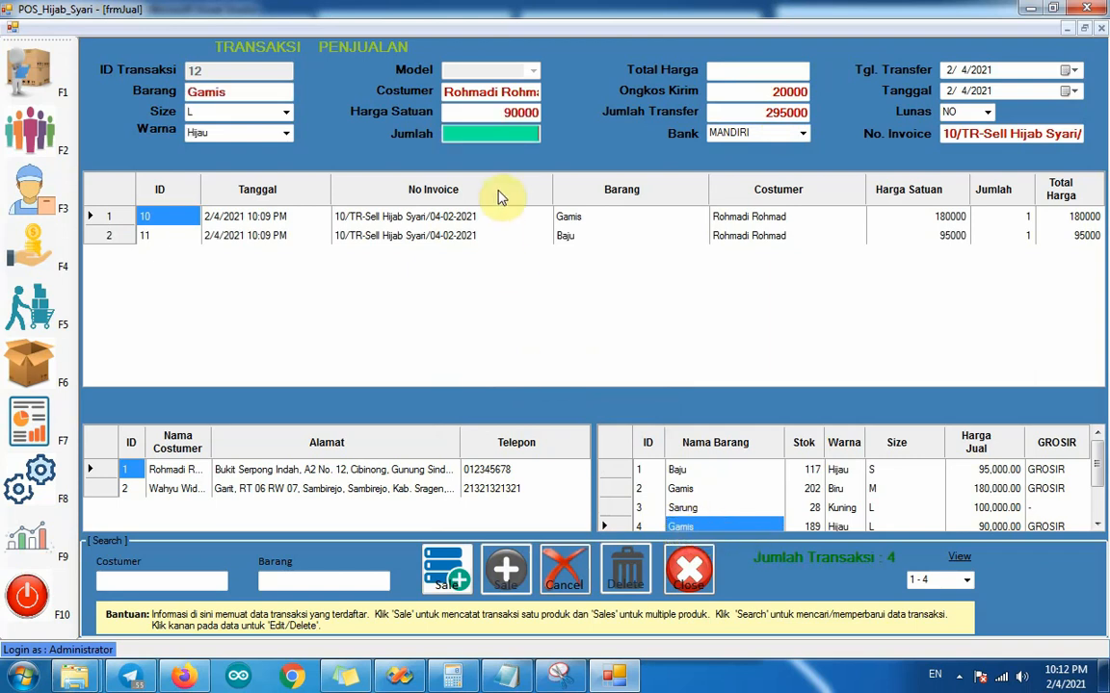
pyautogui.write('1')
pyautogui.click(463, 557)
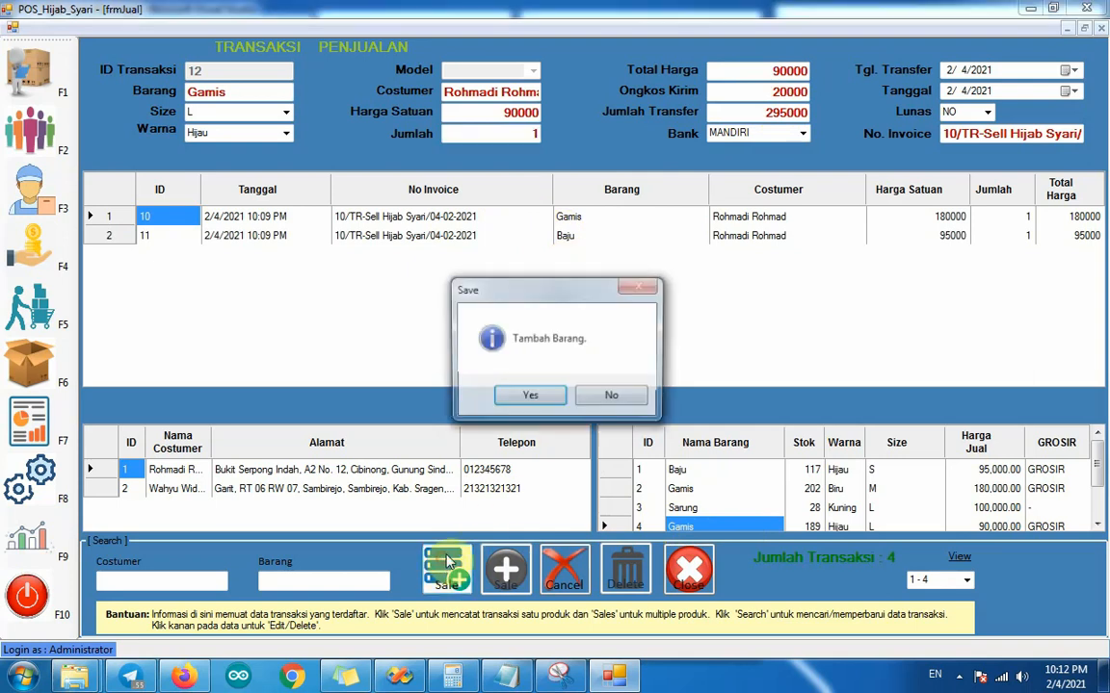
pyautogui.click(611, 400)
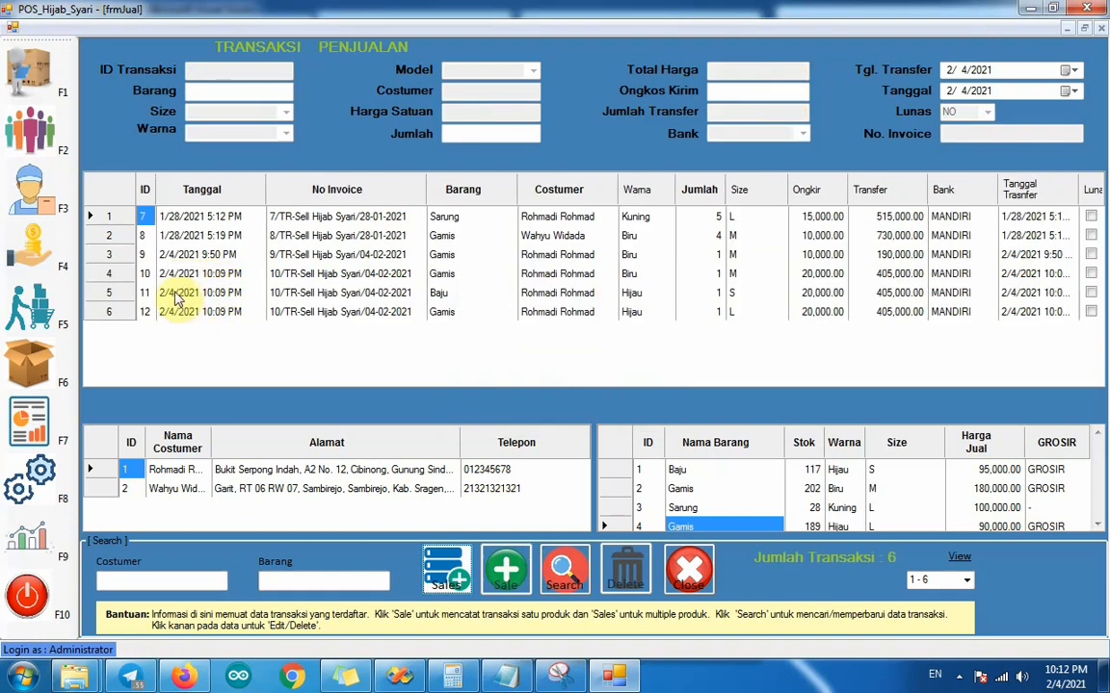
pyautogui.click(281, 275)
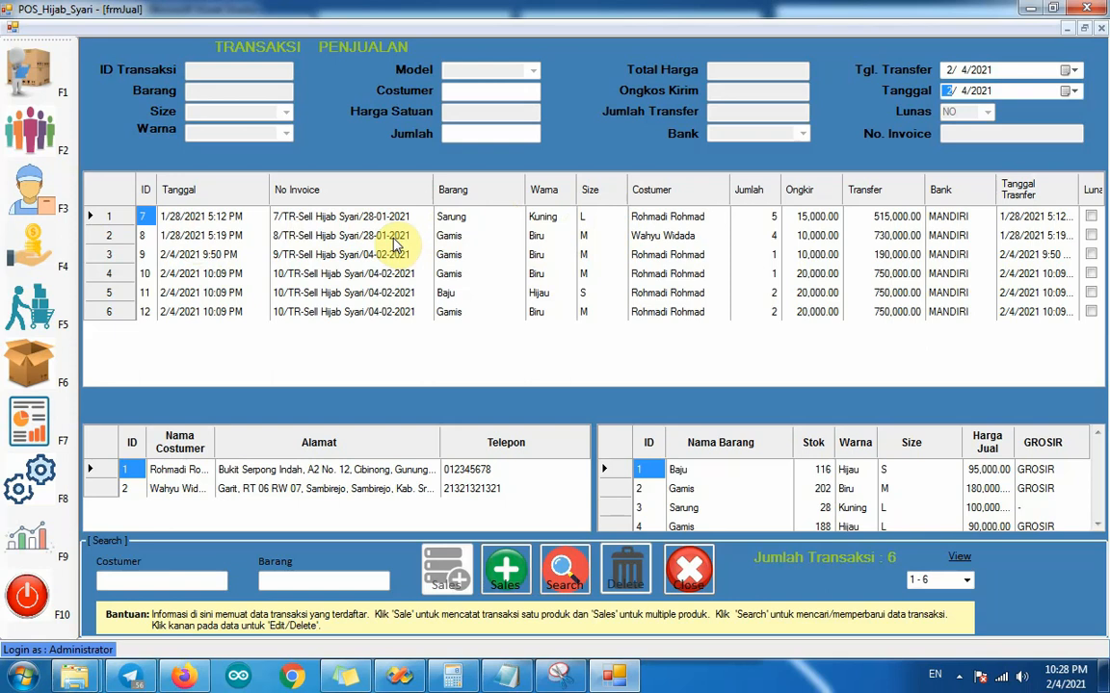
# Step: Edit the Gamis transaction dated 1/28/2021 5:19 PM, set its quantity to 3, and confirm the update
pyautogui.click(195, 238)
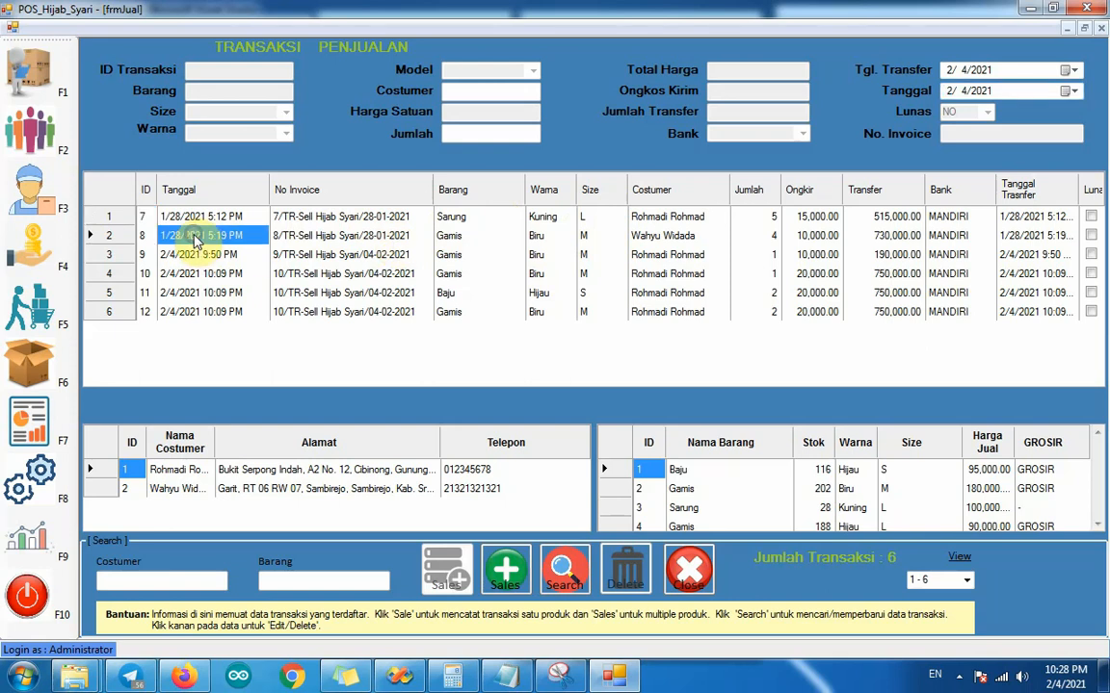
pyautogui.rightClick(199, 239)
pyautogui.click(217, 242)
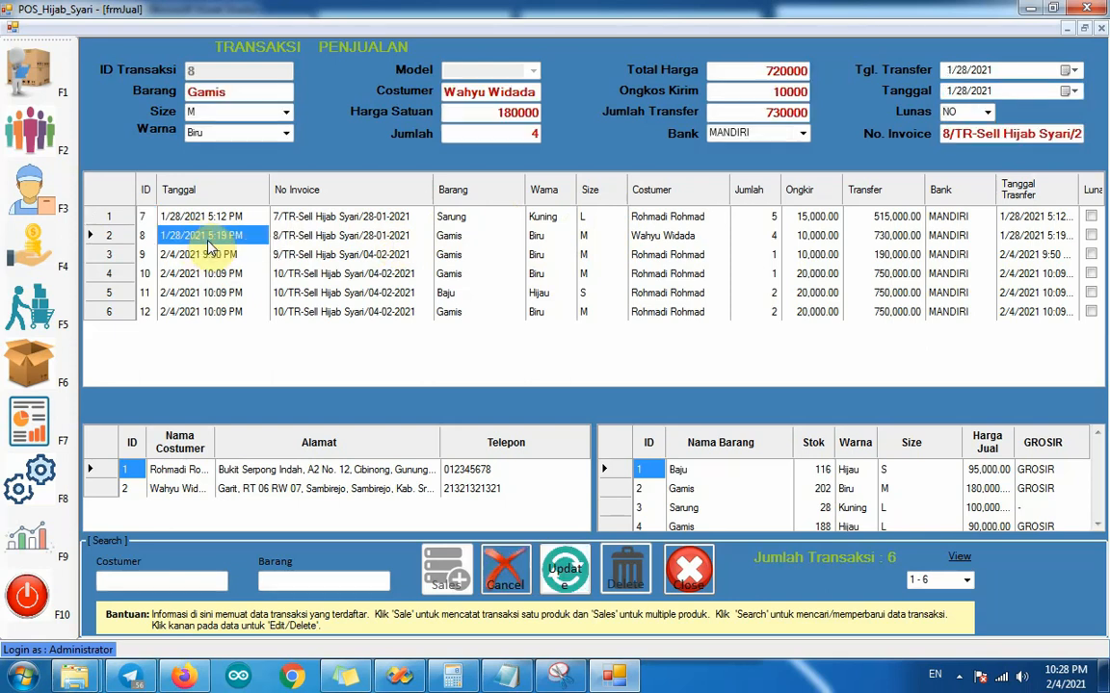
pyautogui.click(539, 134)
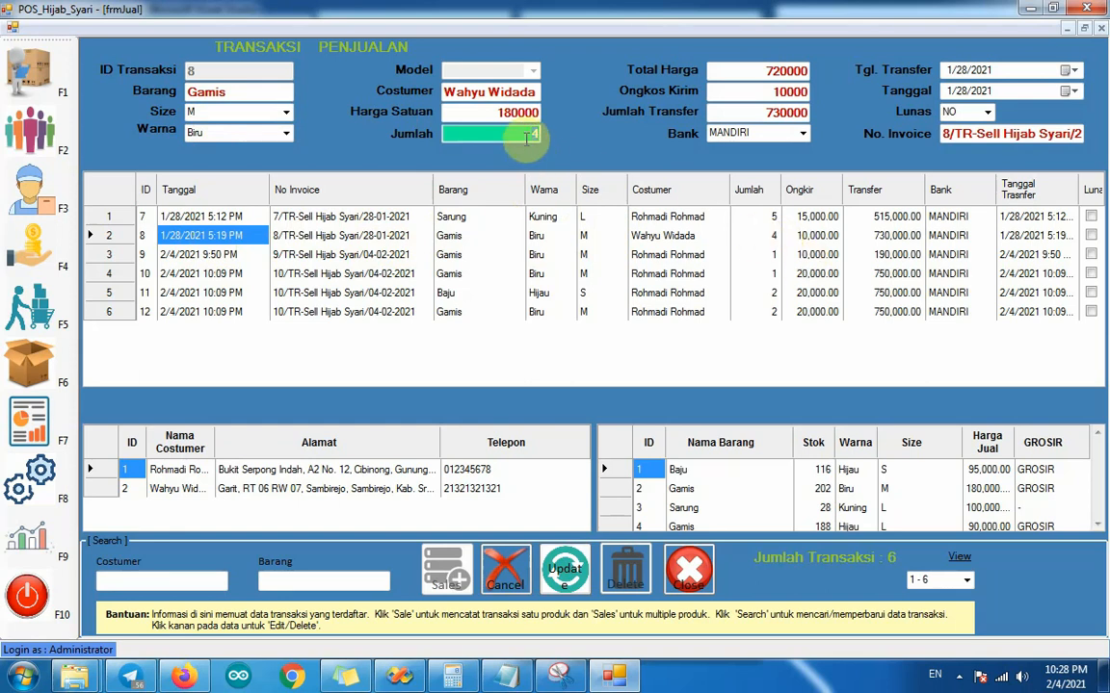
pyautogui.write('3')
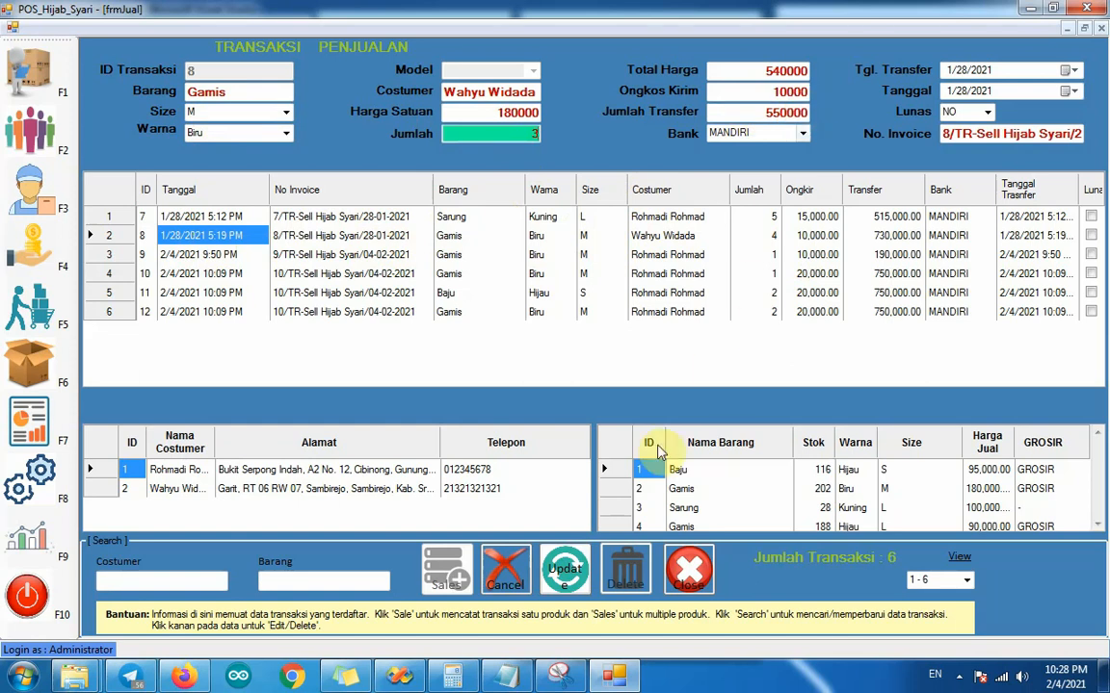
pyautogui.click(566, 569)
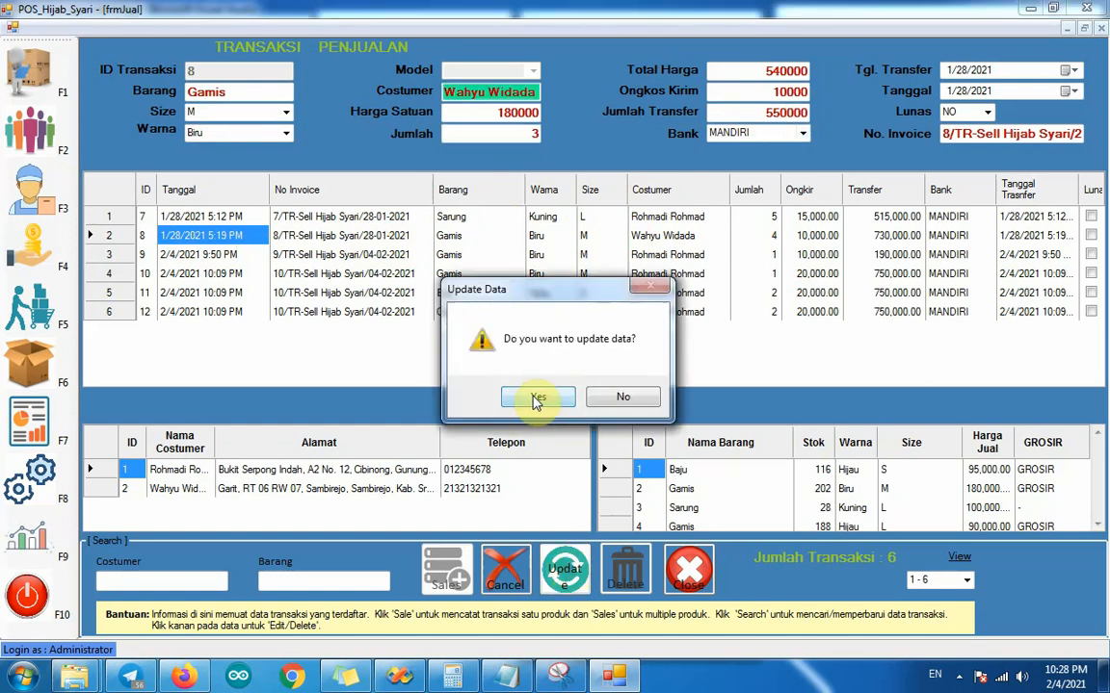
pyautogui.click(537, 398)
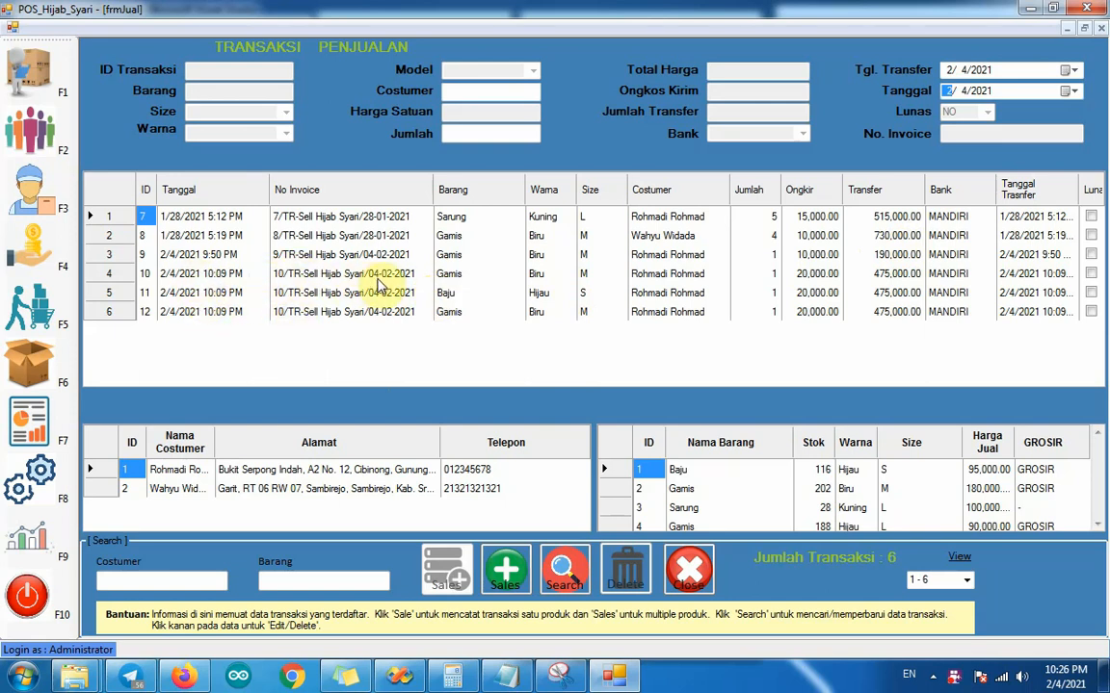
# Step: Open the multiple-product sale of 2/4/2021 10:09 PM for editing from its Baju transaction
pyautogui.click(210, 291)
pyautogui.click(220, 274)
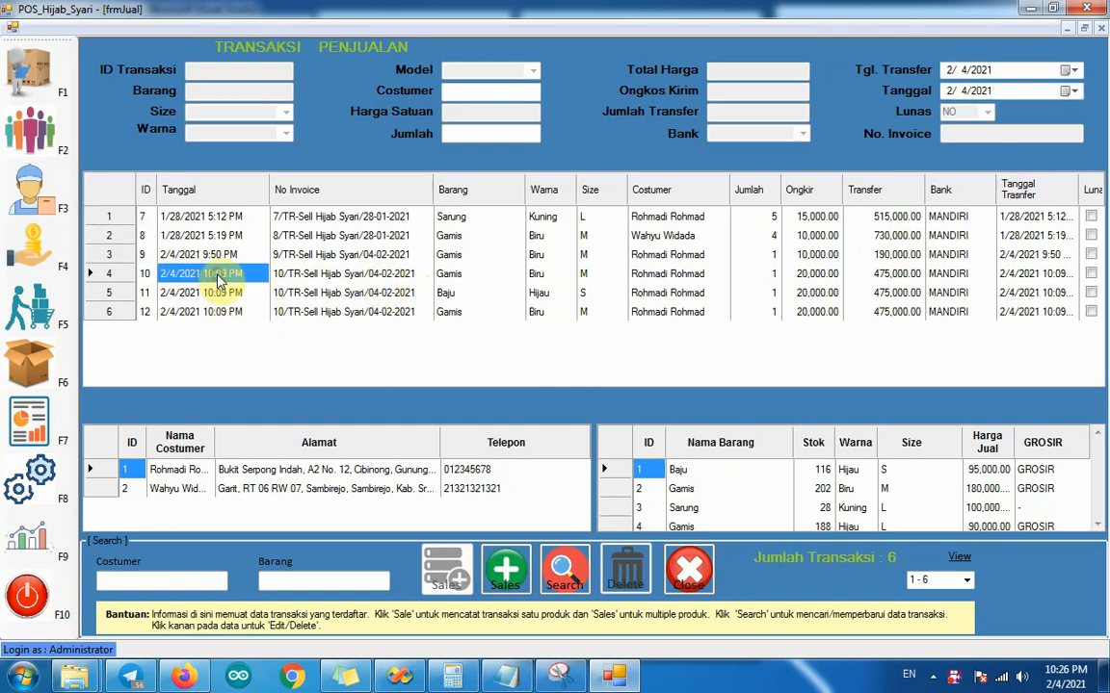
pyautogui.click(221, 292)
pyautogui.click(219, 304)
pyautogui.click(222, 294)
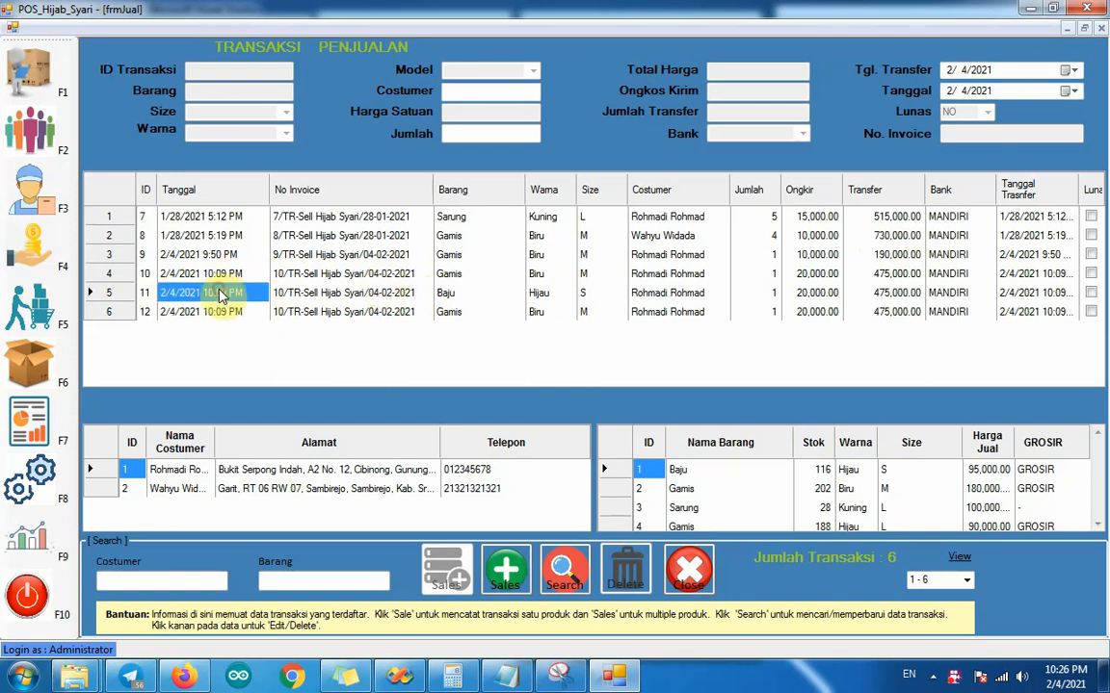
pyautogui.rightClick(220, 294)
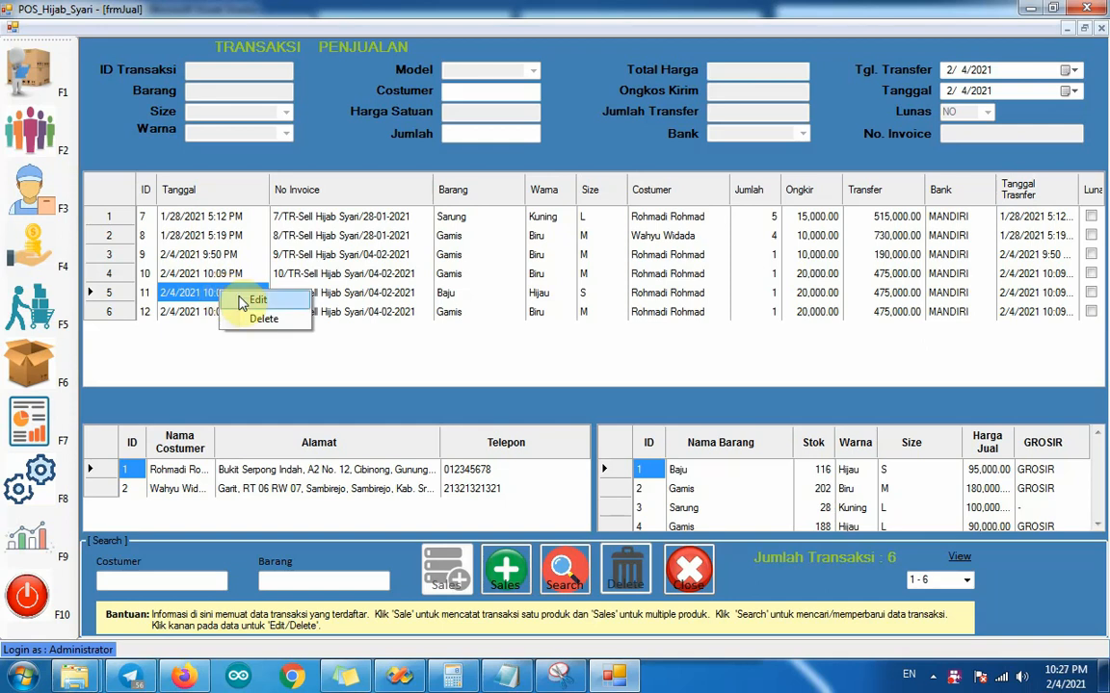
pyautogui.click(241, 302)
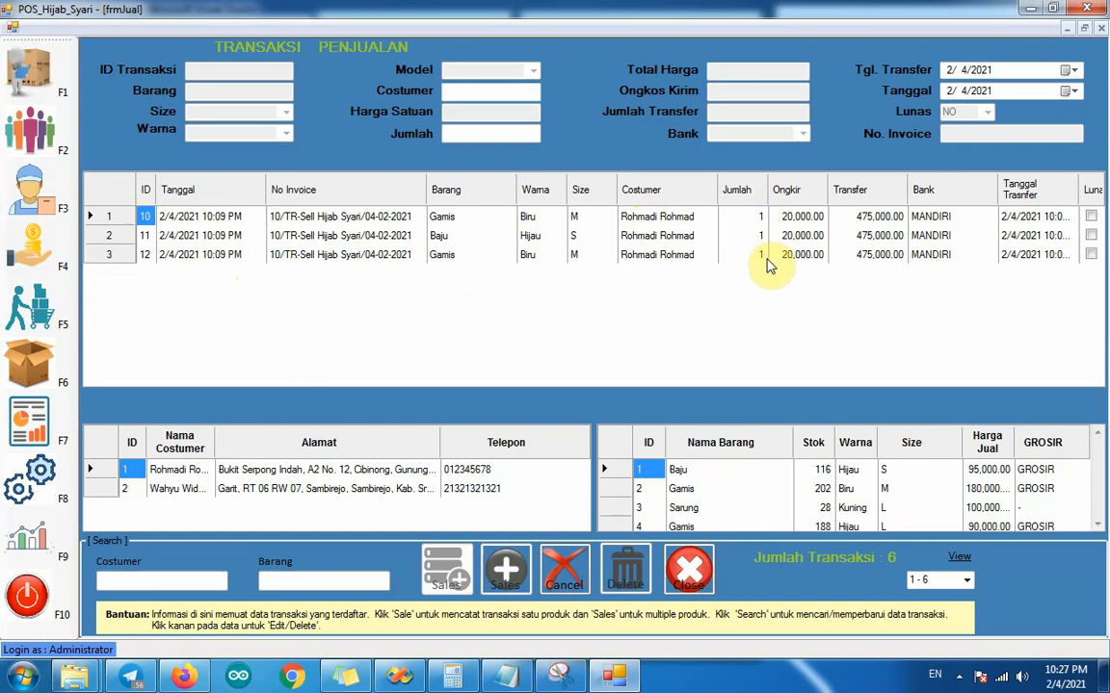
# Step: Set the quantity of the sale's Baju item to 2 and confirm the update
pyautogui.click(203, 236)
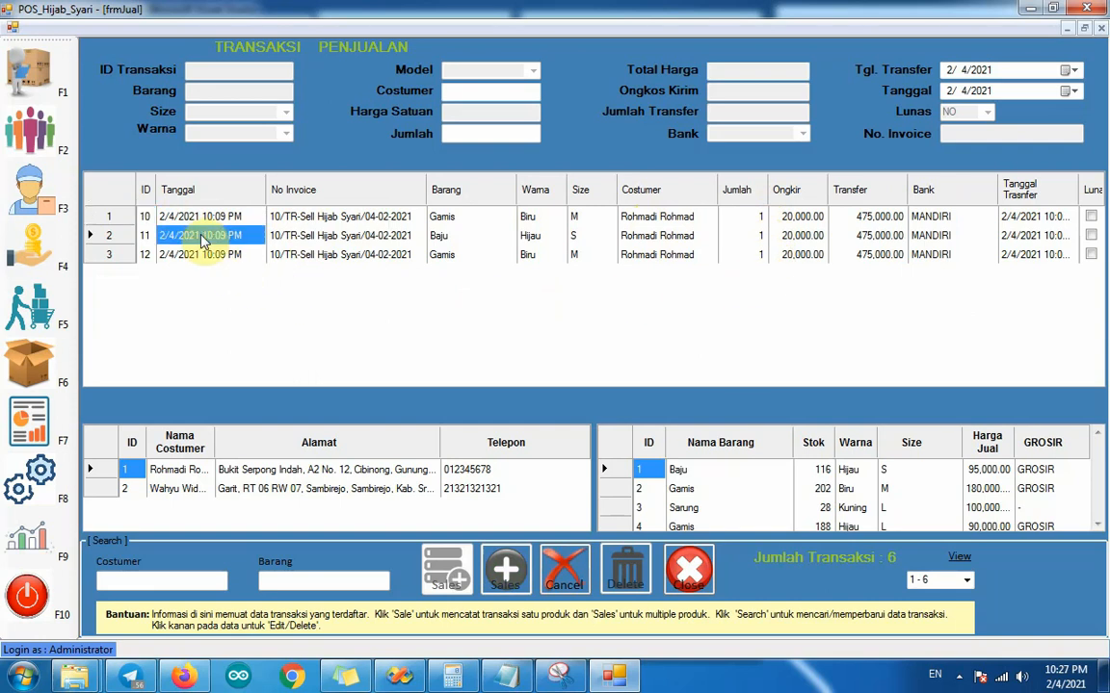
pyautogui.rightClick(203, 236)
pyautogui.click(227, 243)
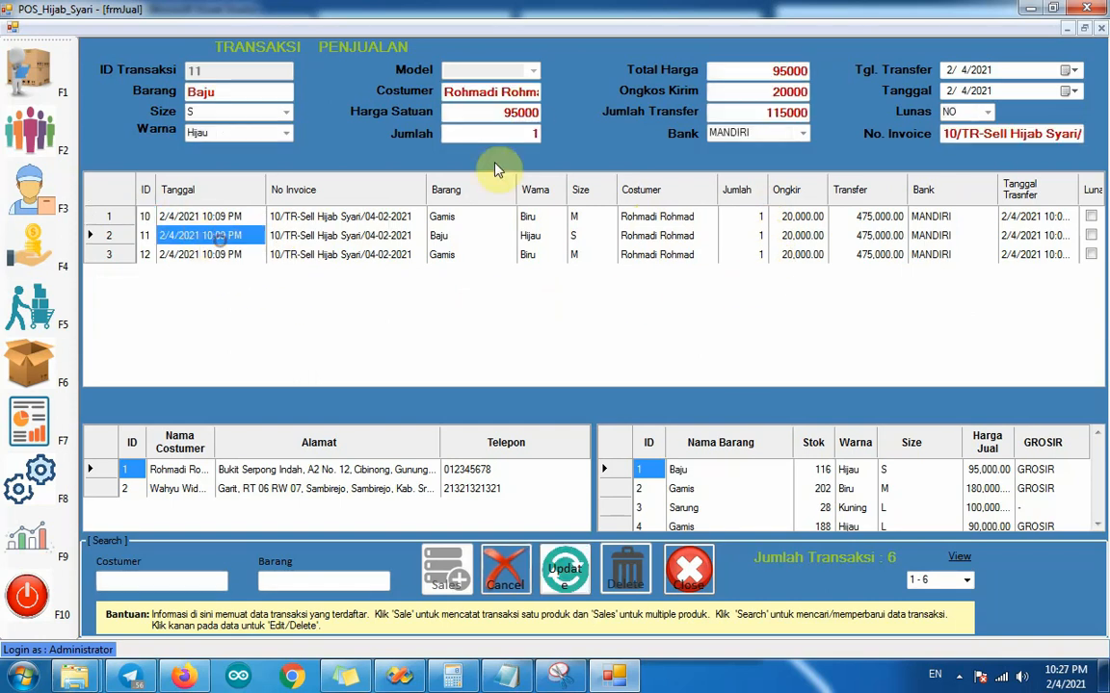
pyautogui.click(529, 132)
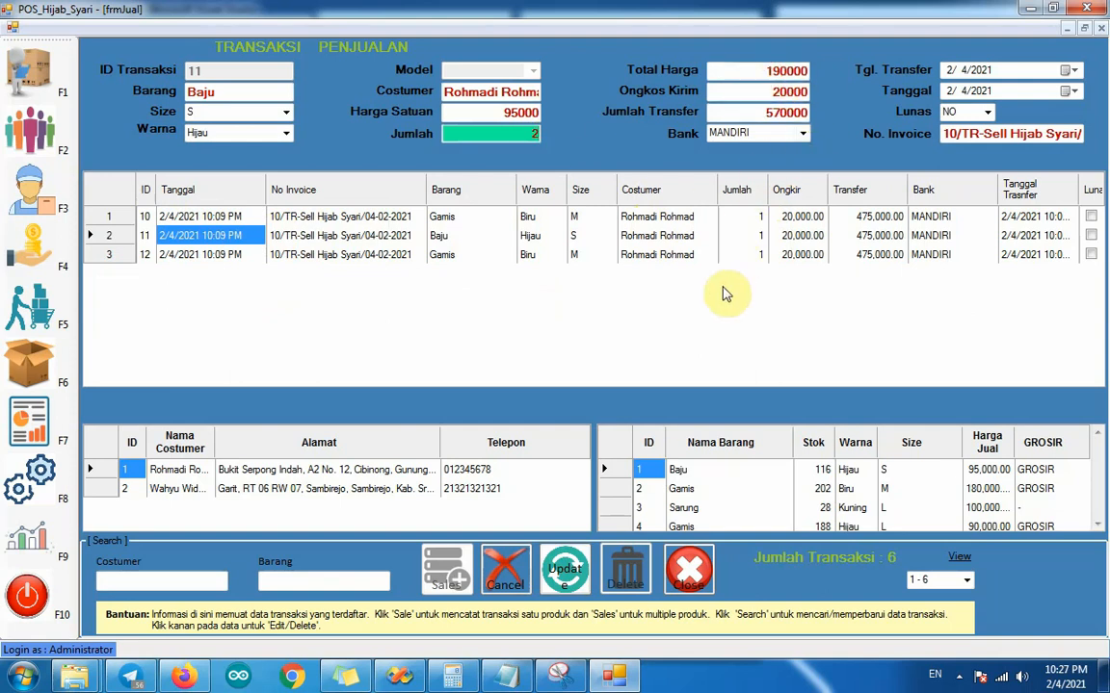
pyautogui.click(566, 576)
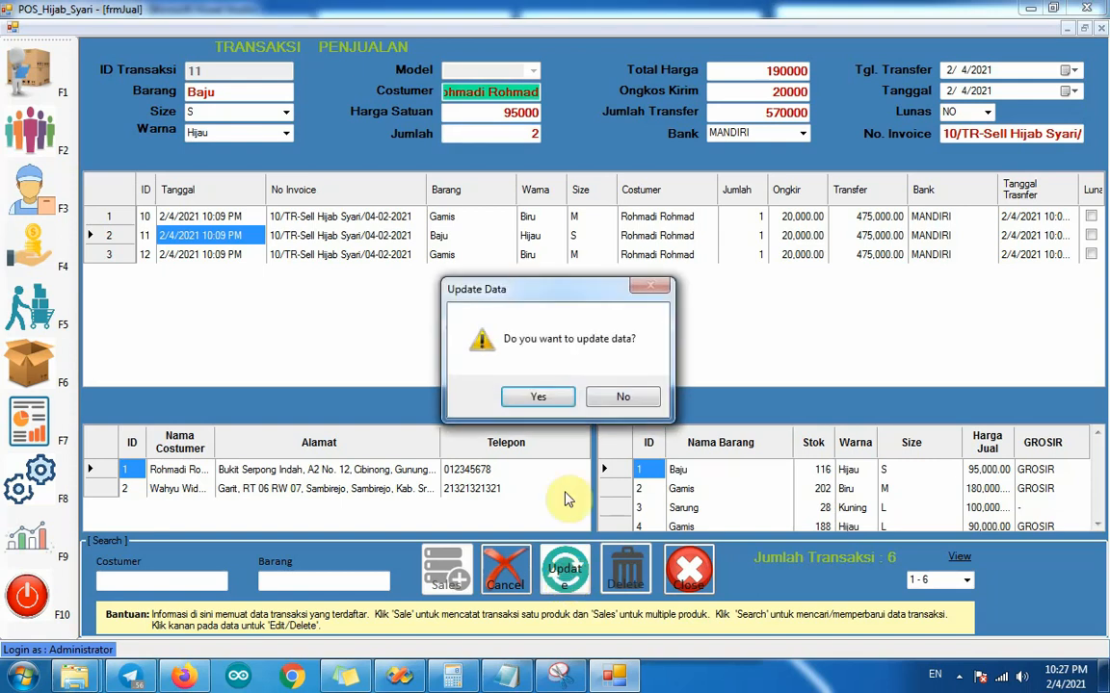
pyautogui.click(538, 398)
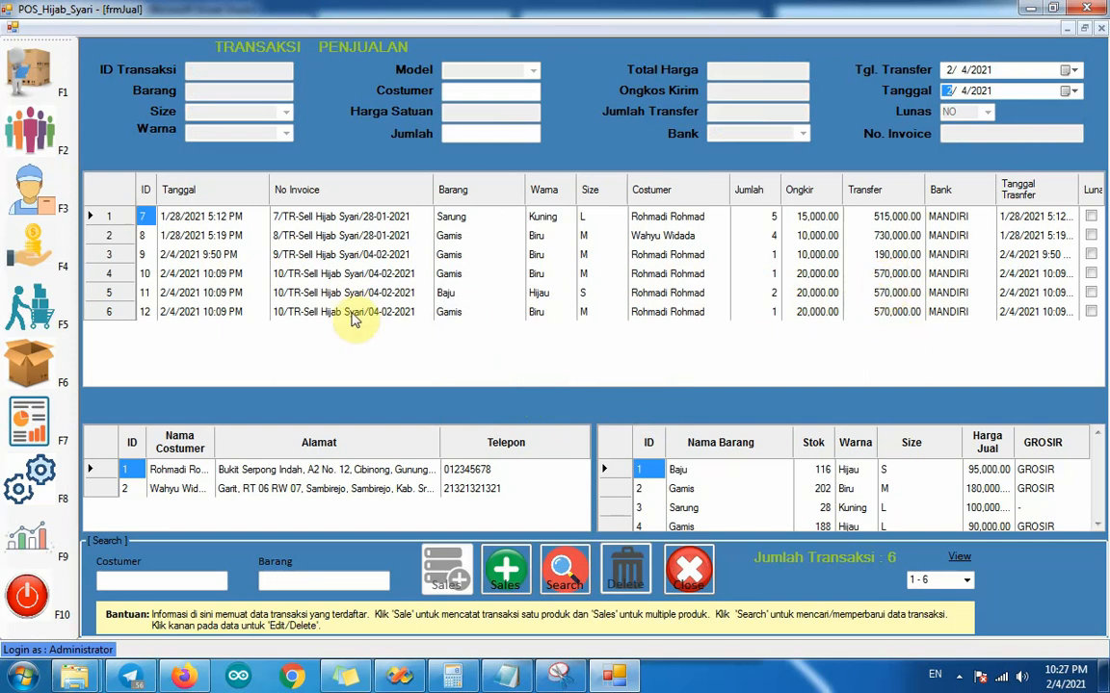
# Step: Reopen the multiple-product sale for editing, set the quantity of its last Gamis item to 2, and confirm the update
pyautogui.click(187, 314)
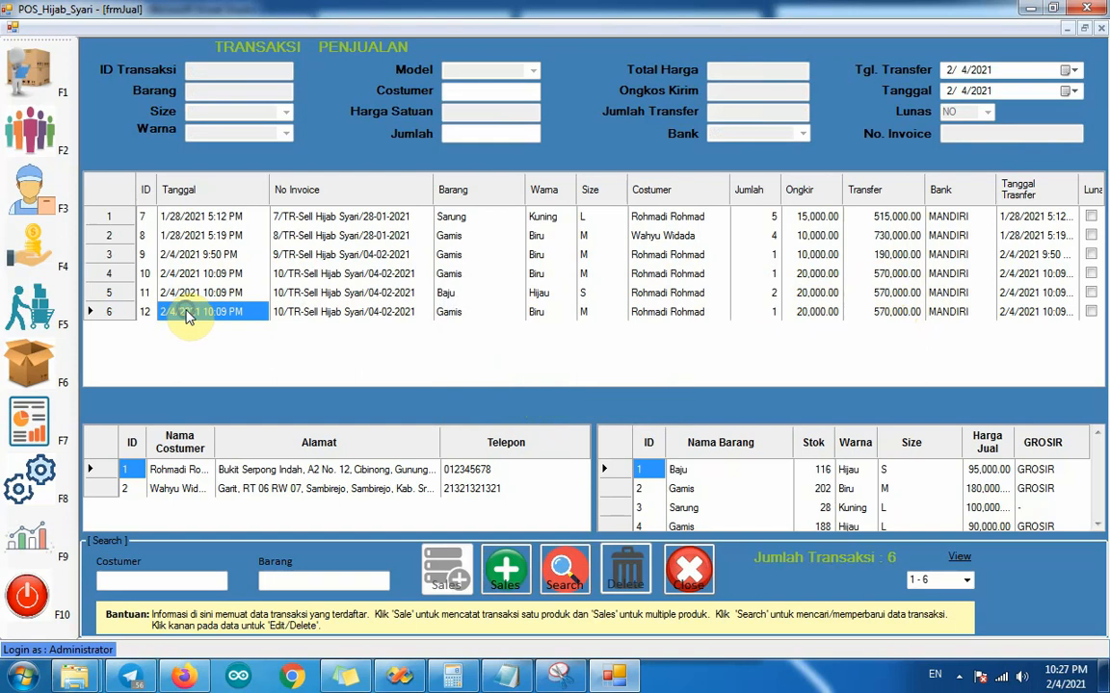
pyautogui.rightClick(189, 318)
pyautogui.click(198, 322)
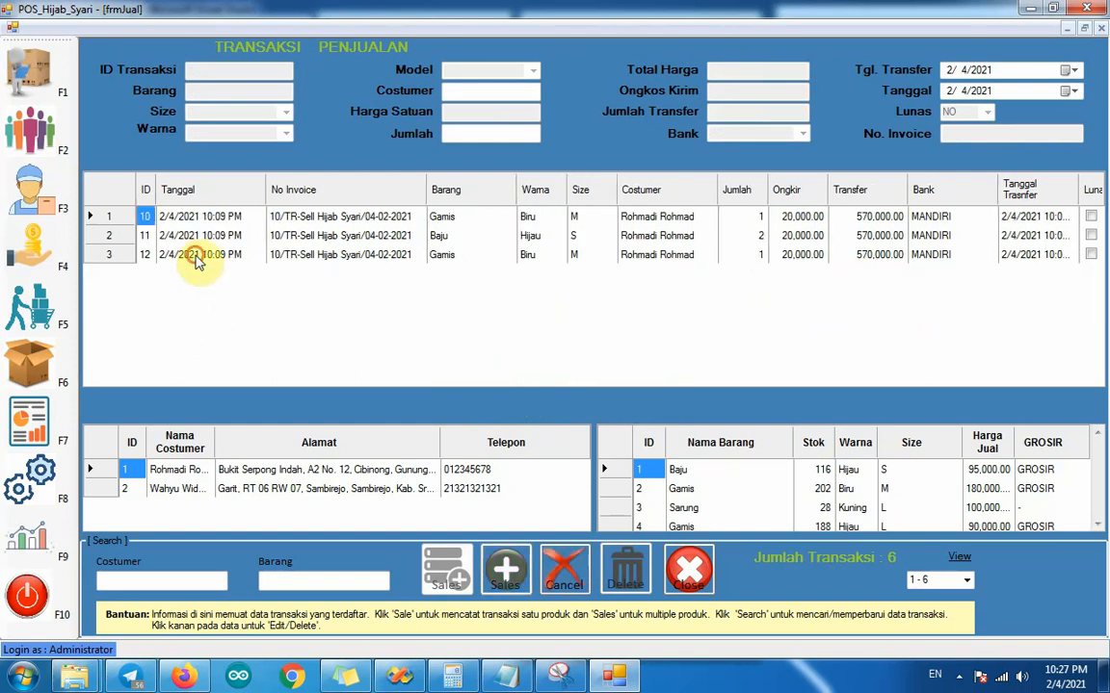
pyautogui.click(199, 257)
pyautogui.rightClick(202, 258)
pyautogui.click(221, 272)
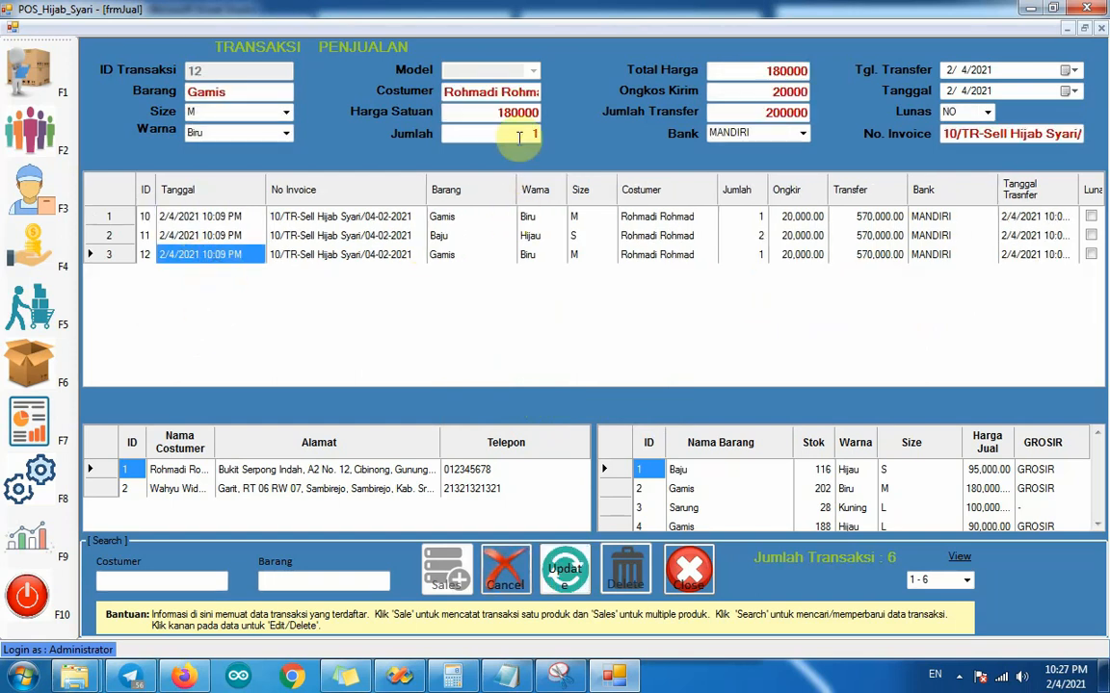
pyautogui.click(549, 135)
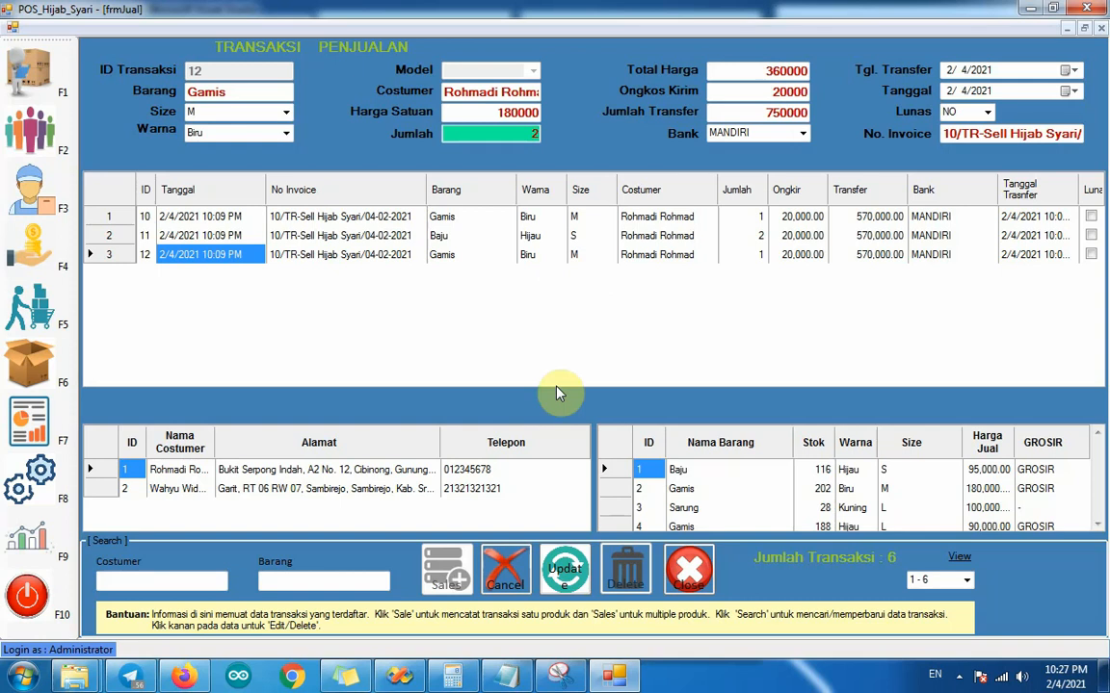
pyautogui.click(565, 570)
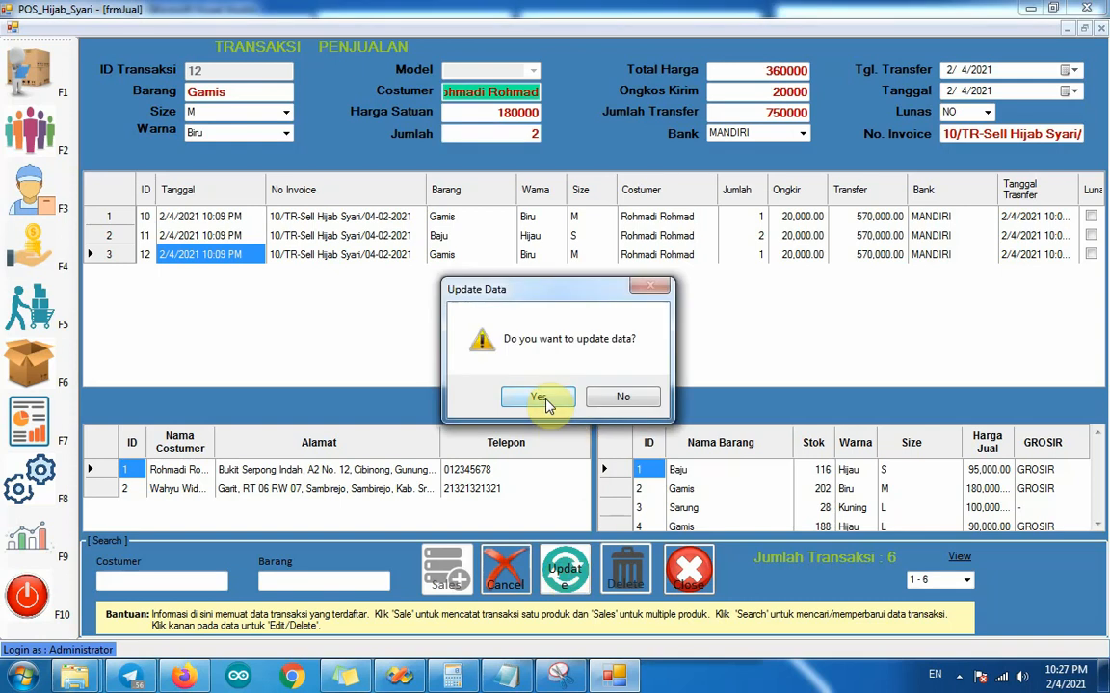
pyautogui.click(539, 398)
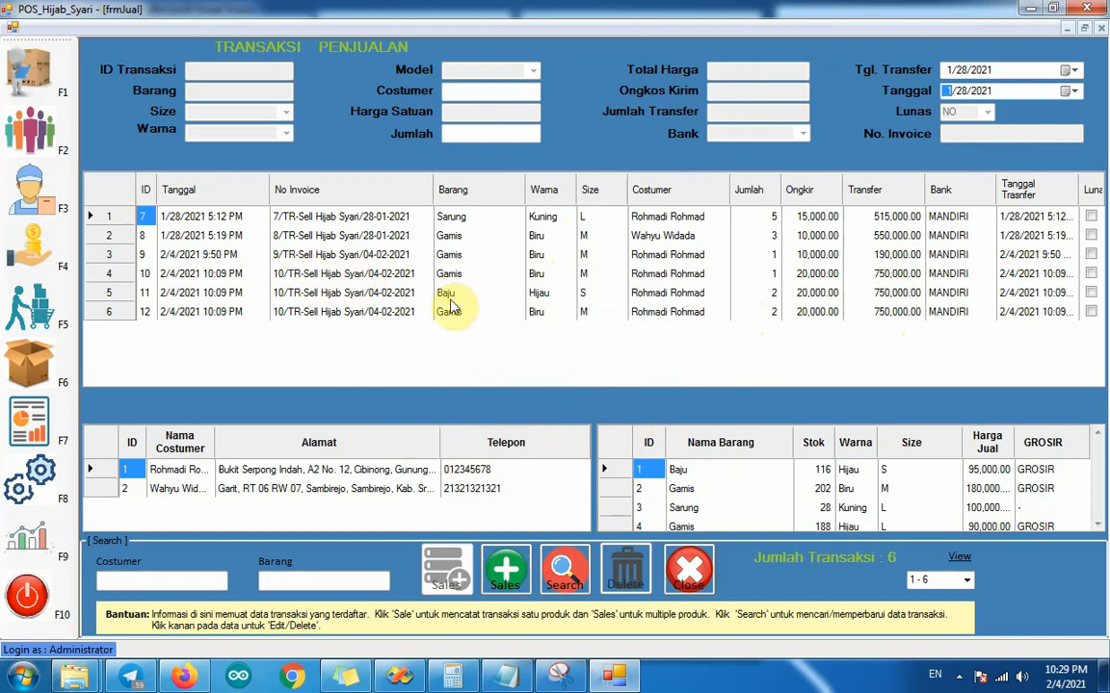
# Step: Delete only the Baju item from the multiple-product sale of 2/4/2021 10:09 PM, declining to delete all its items
pyautogui.click(193, 299)
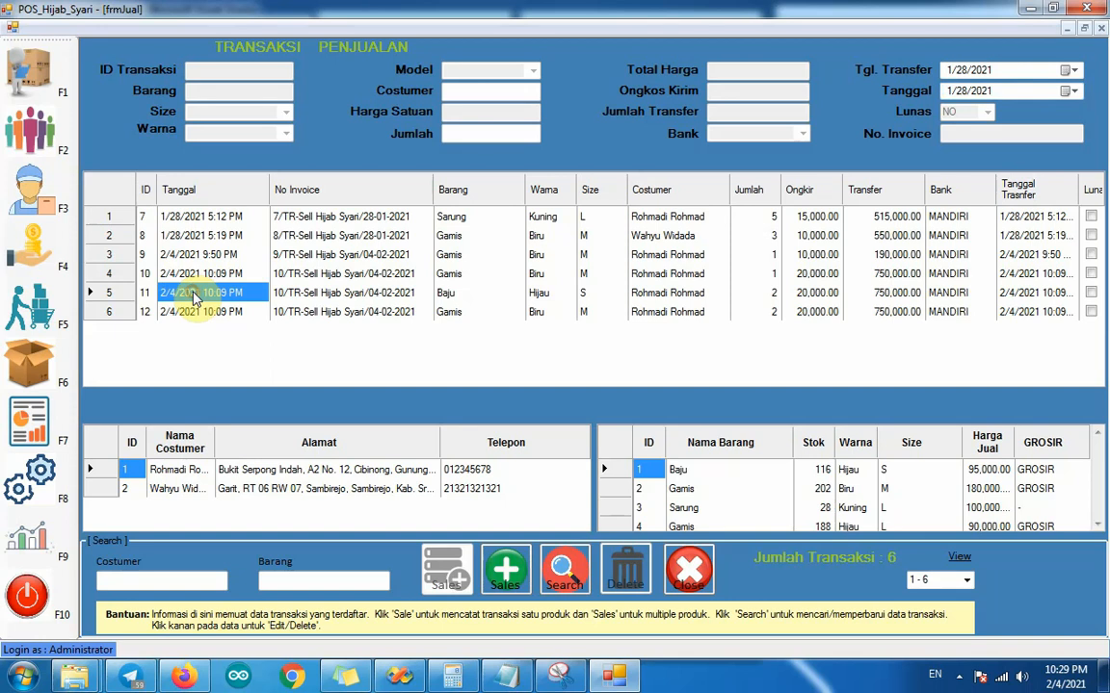
pyautogui.rightClick(194, 296)
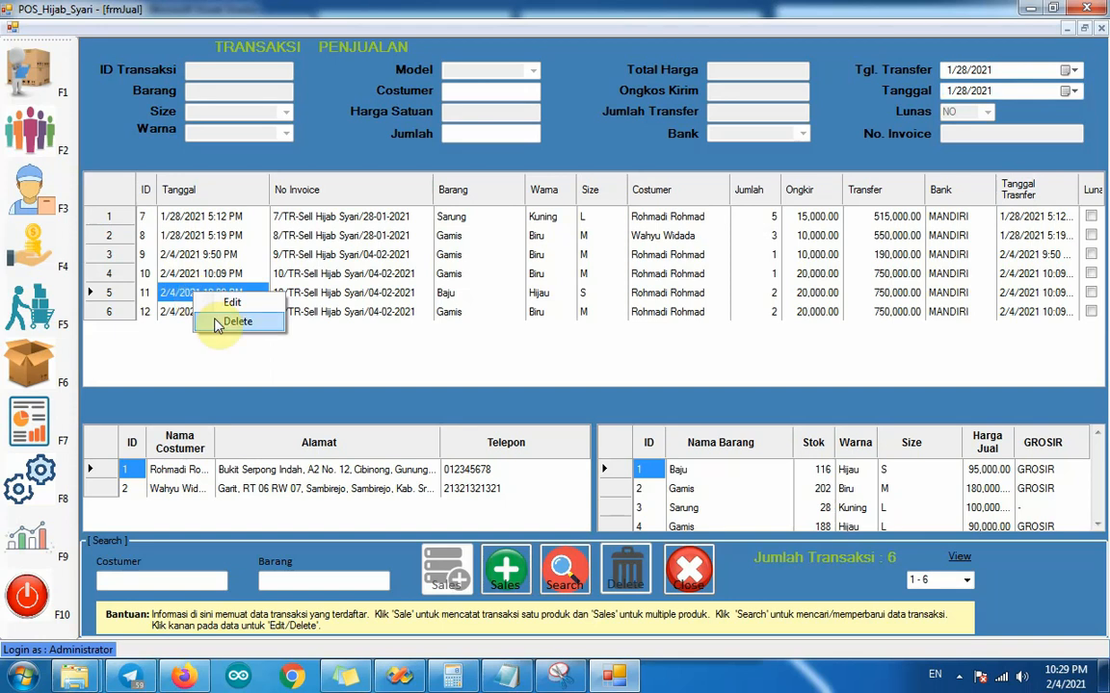
pyautogui.click(216, 324)
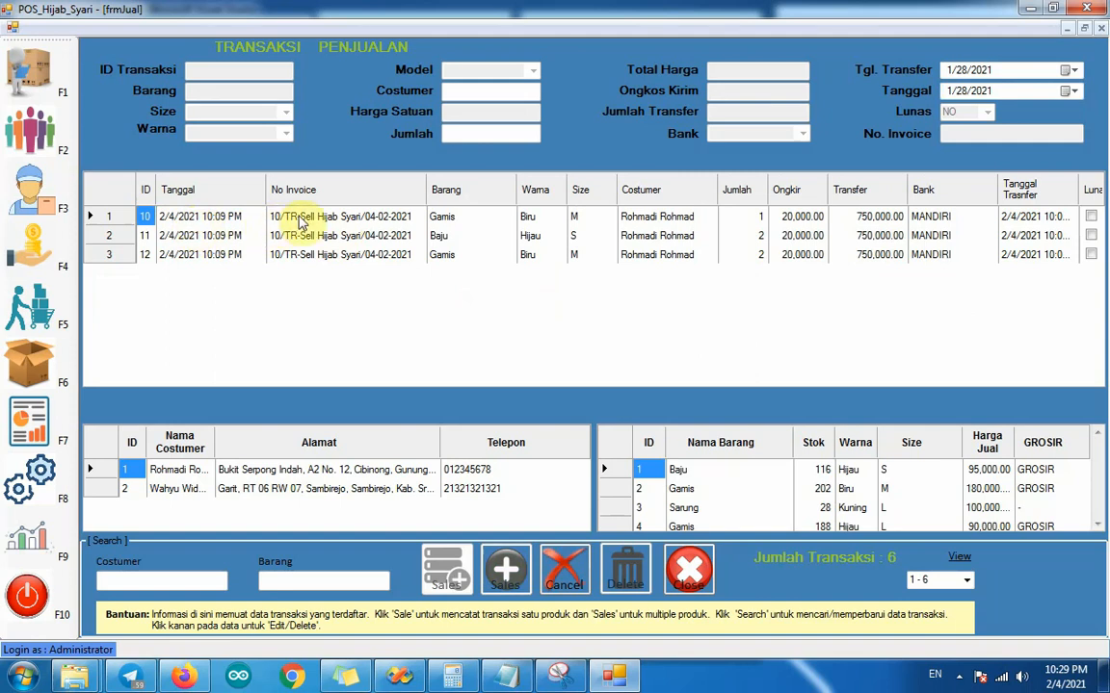
pyautogui.click(193, 238)
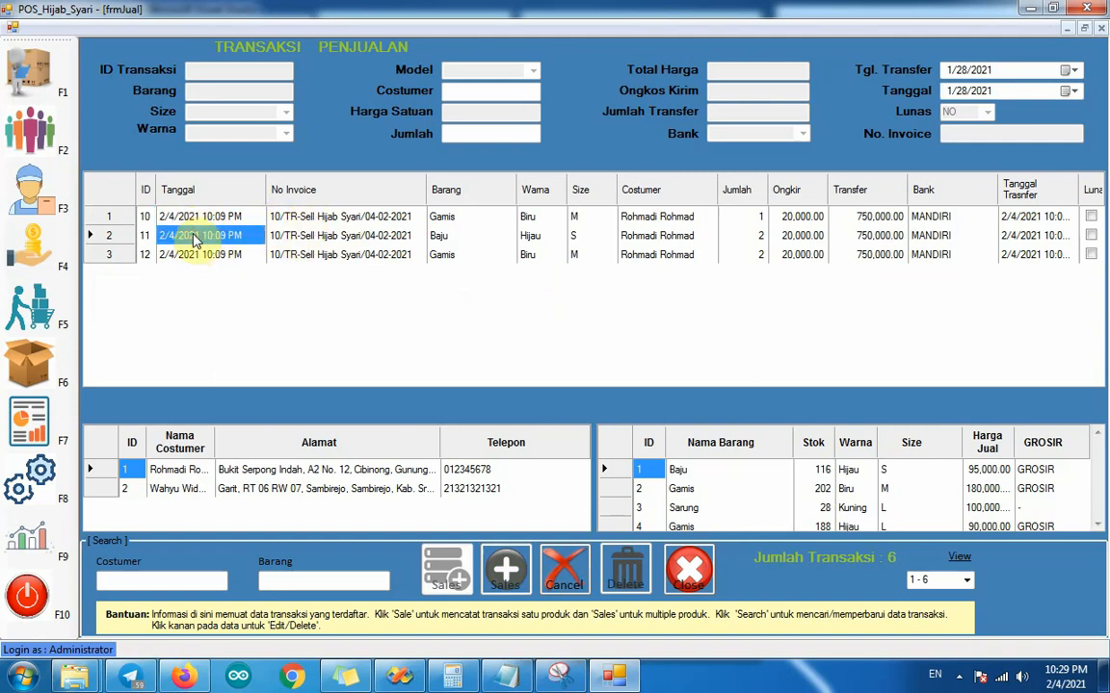
pyautogui.rightClick(194, 238)
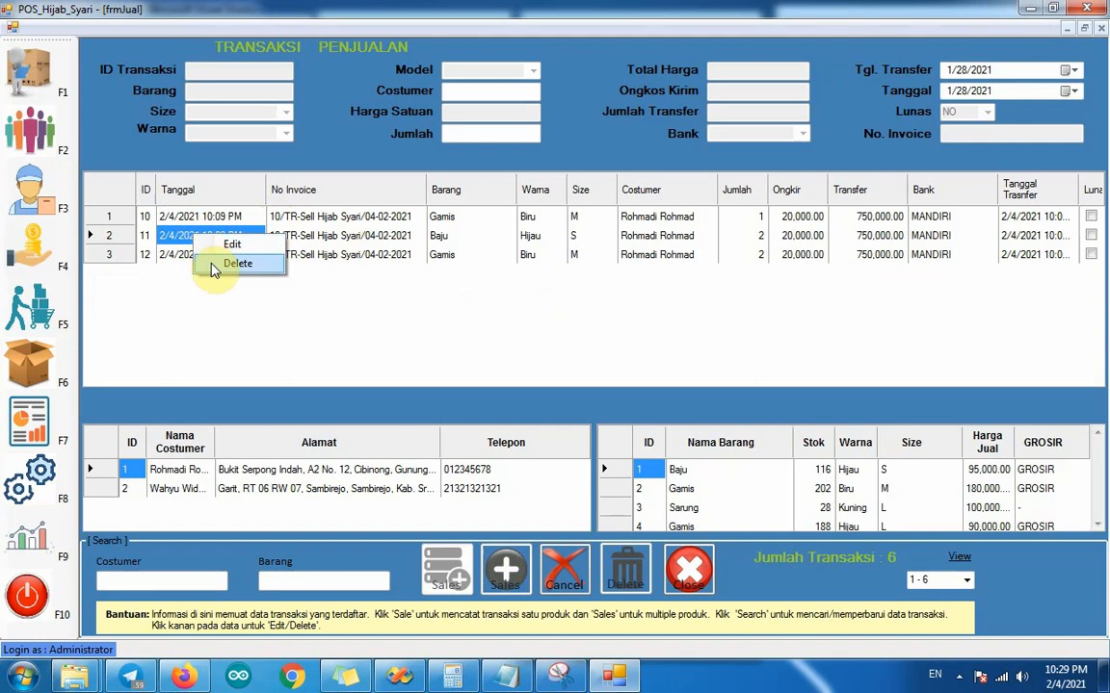
pyautogui.click(215, 269)
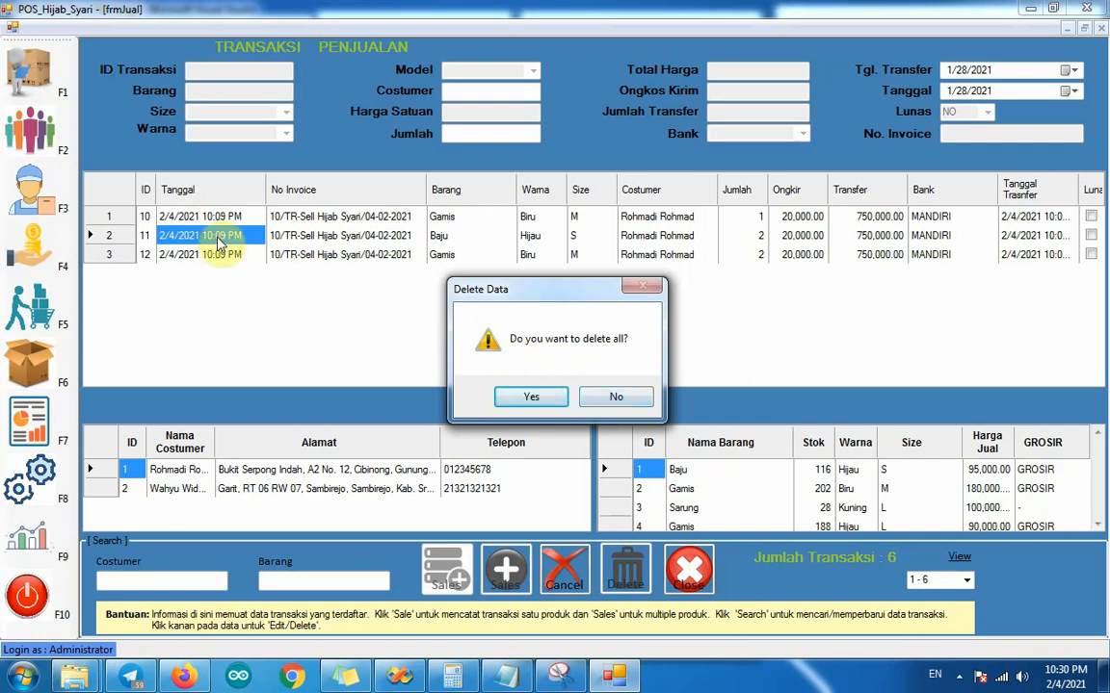
pyautogui.click(614, 399)
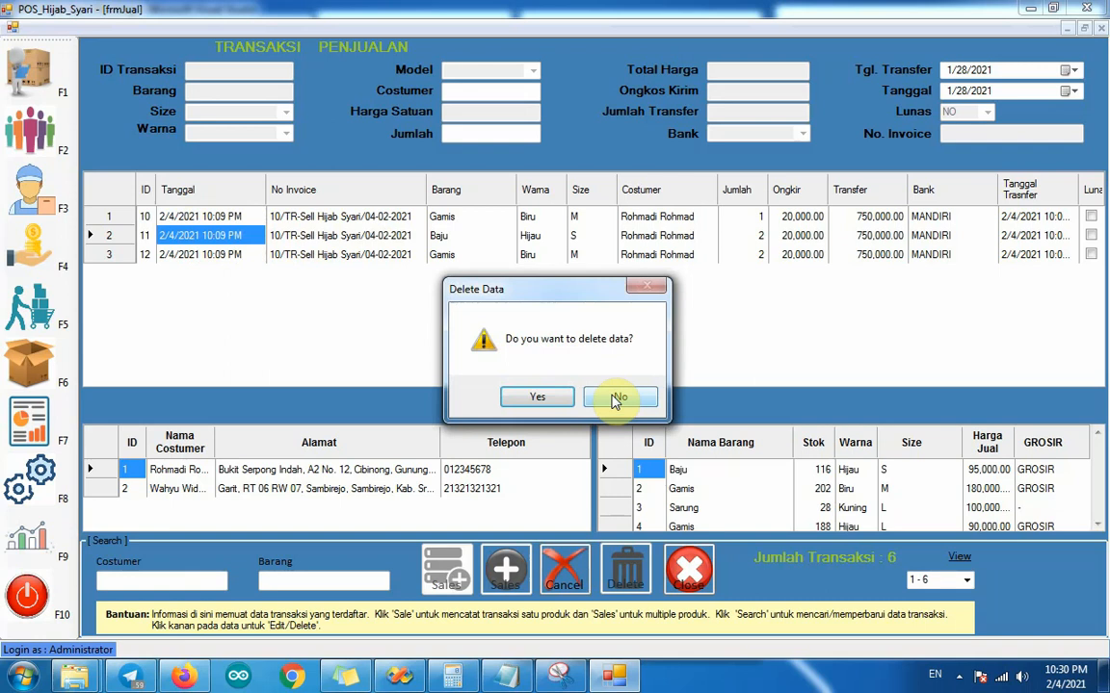
pyautogui.click(520, 399)
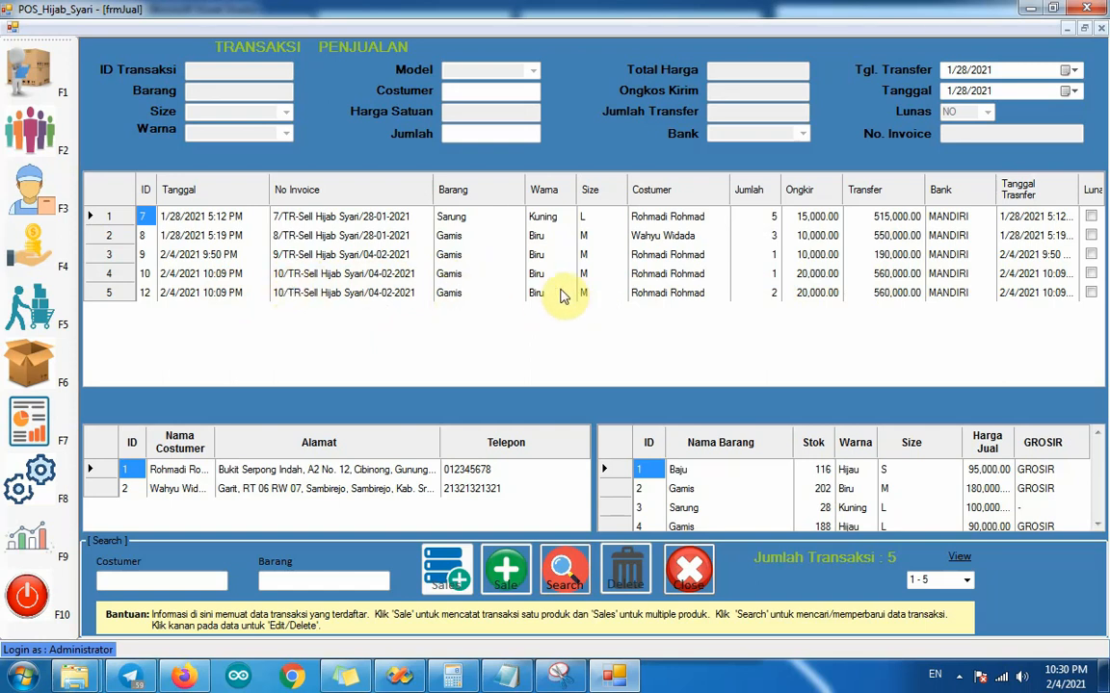
# Step: Delete the entire multiple-product sale of 2/4/2021 10:09 PM with all its remaining Gamis items and confirm the deletion
pyautogui.click(191, 277)
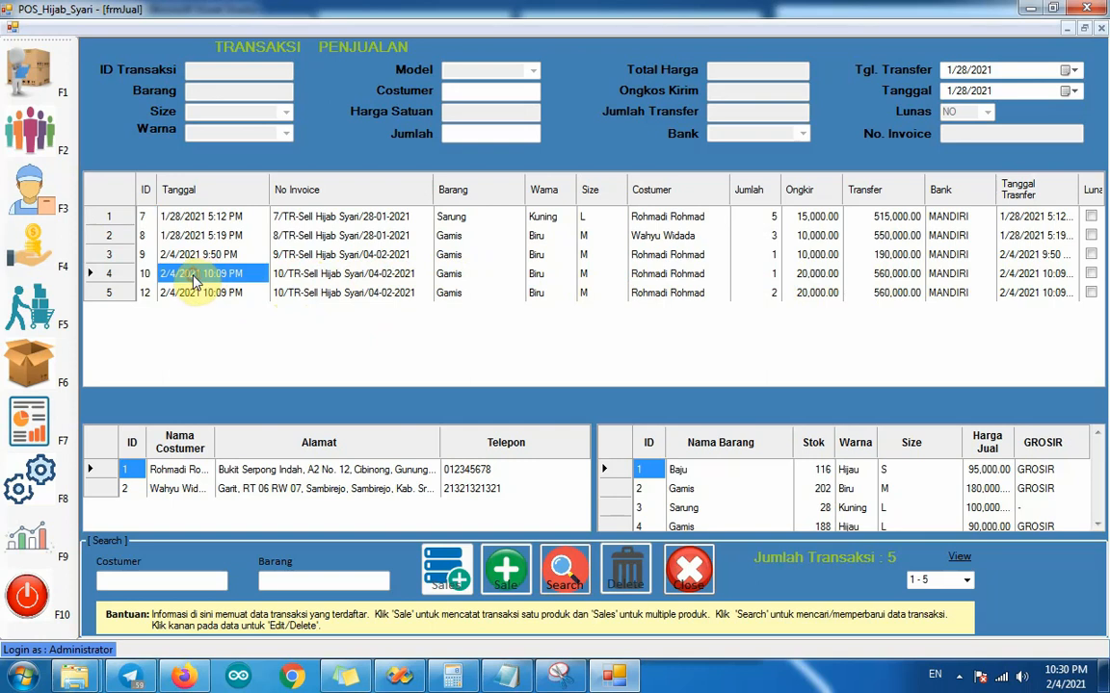
pyautogui.rightClick(191, 281)
pyautogui.click(221, 306)
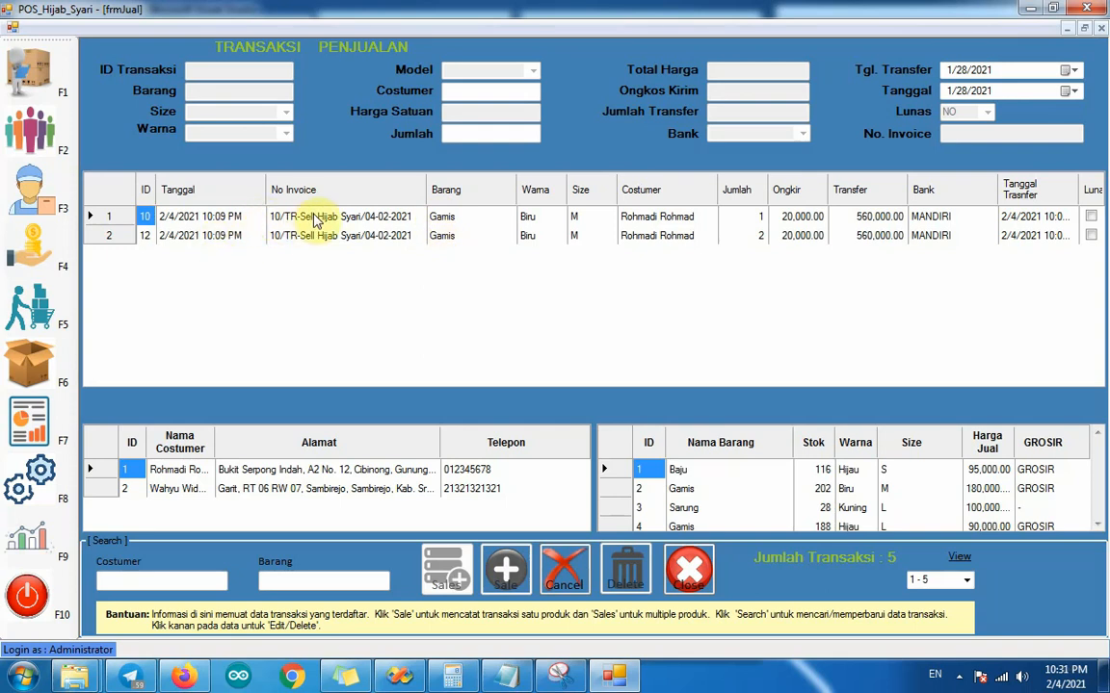
pyautogui.click(203, 239)
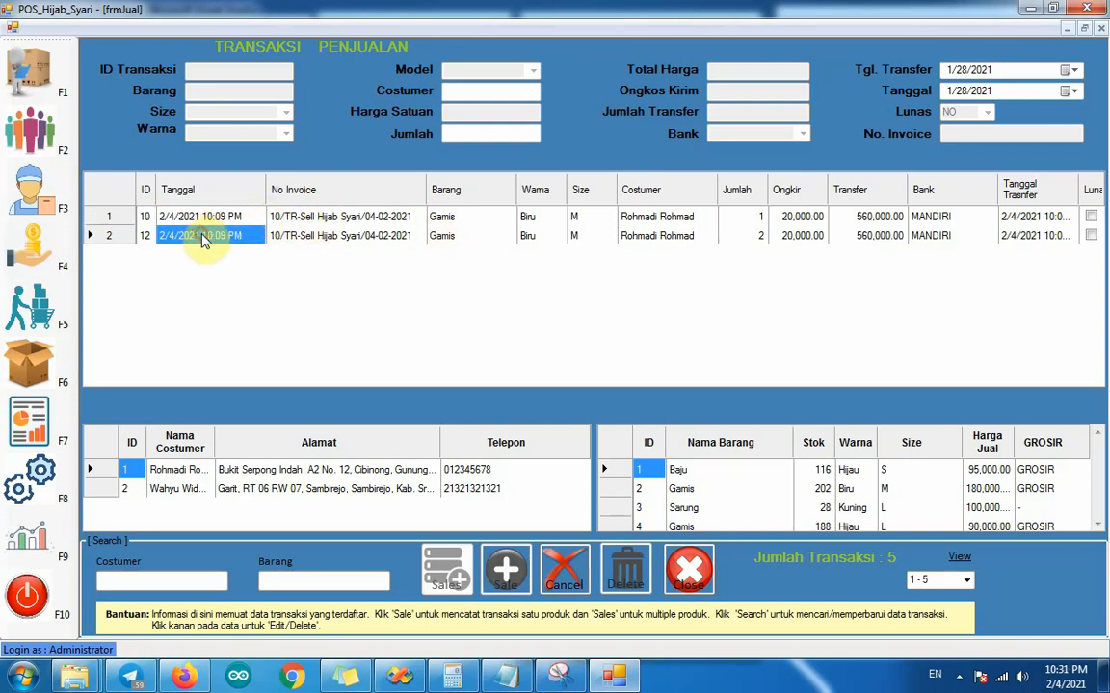
pyautogui.rightClick(202, 237)
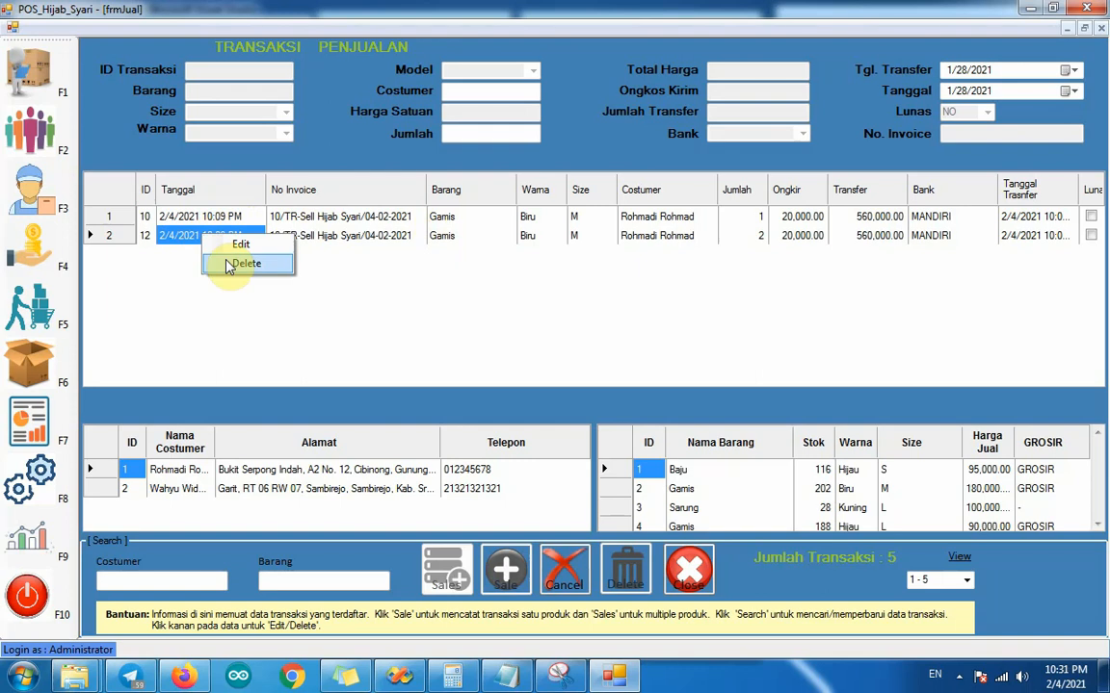
pyautogui.click(231, 265)
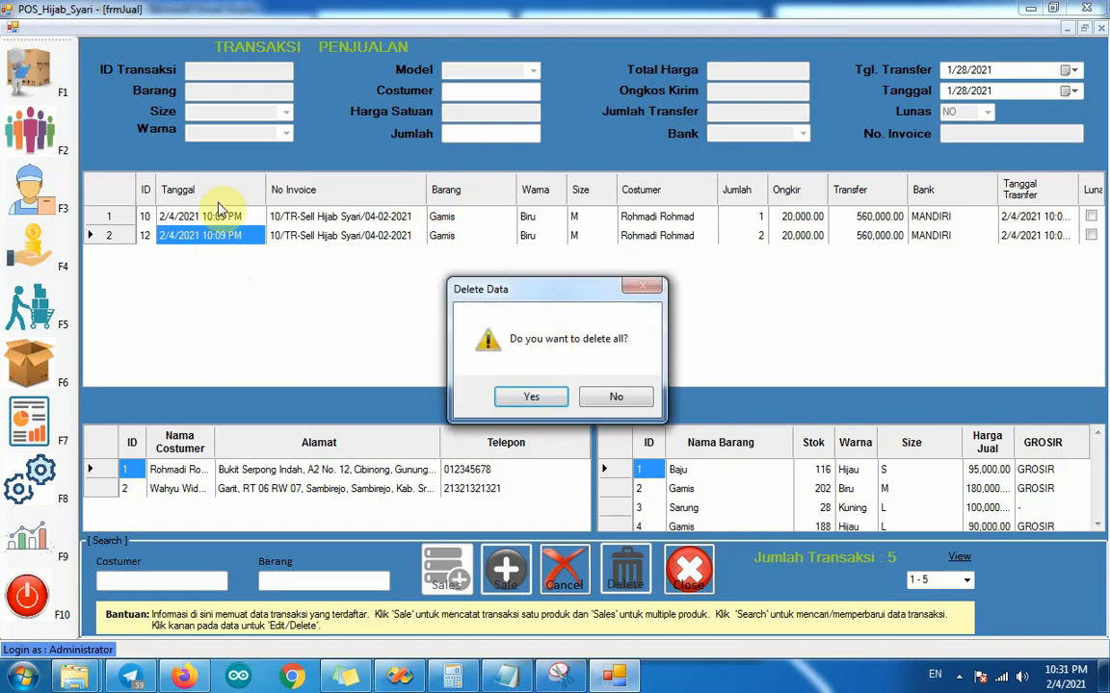
pyautogui.click(538, 400)
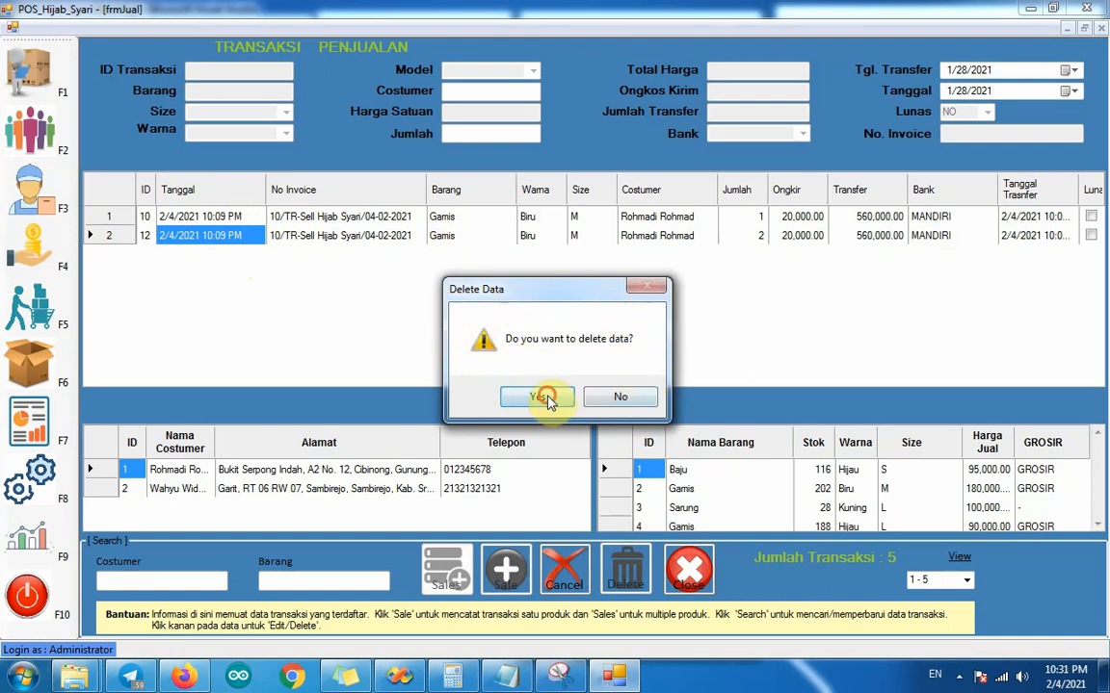
pyautogui.click(546, 399)
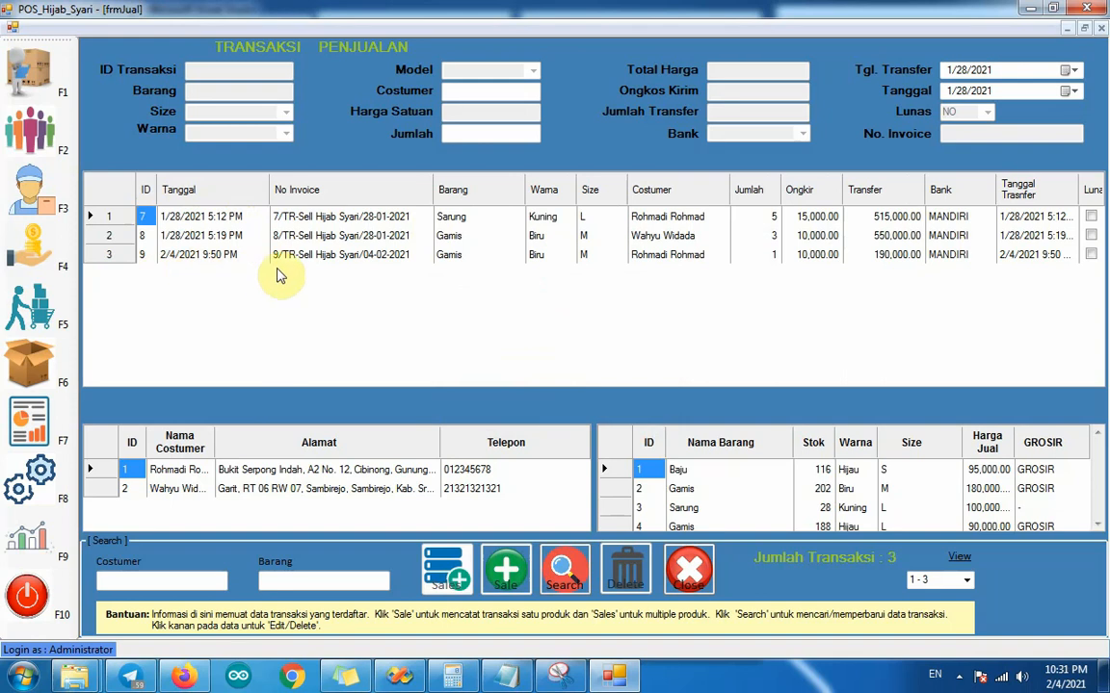